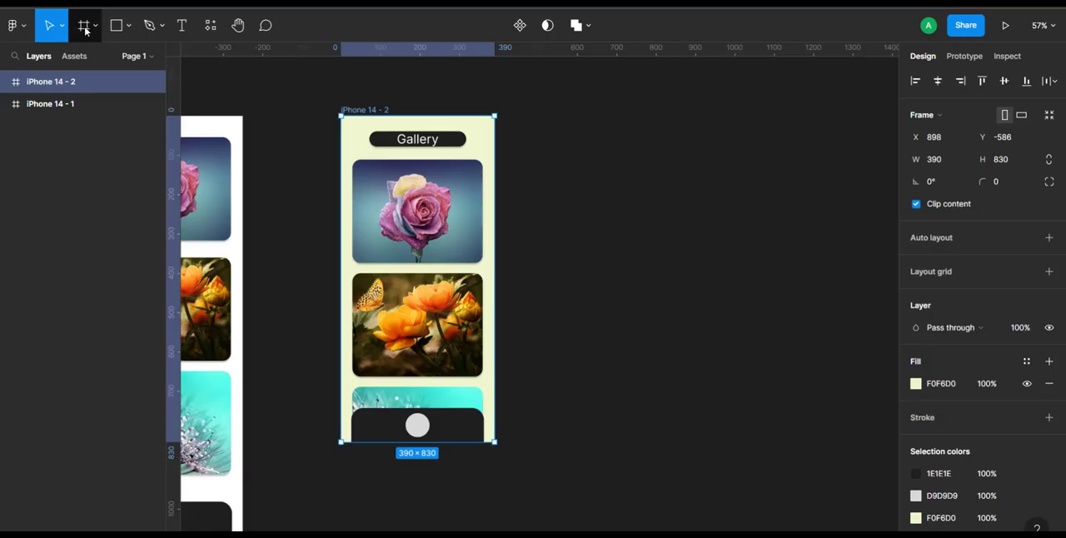
- Add an iPhone 14 frame beside the iPhone 14 - 2 frame and align their top edges
click(84, 26)
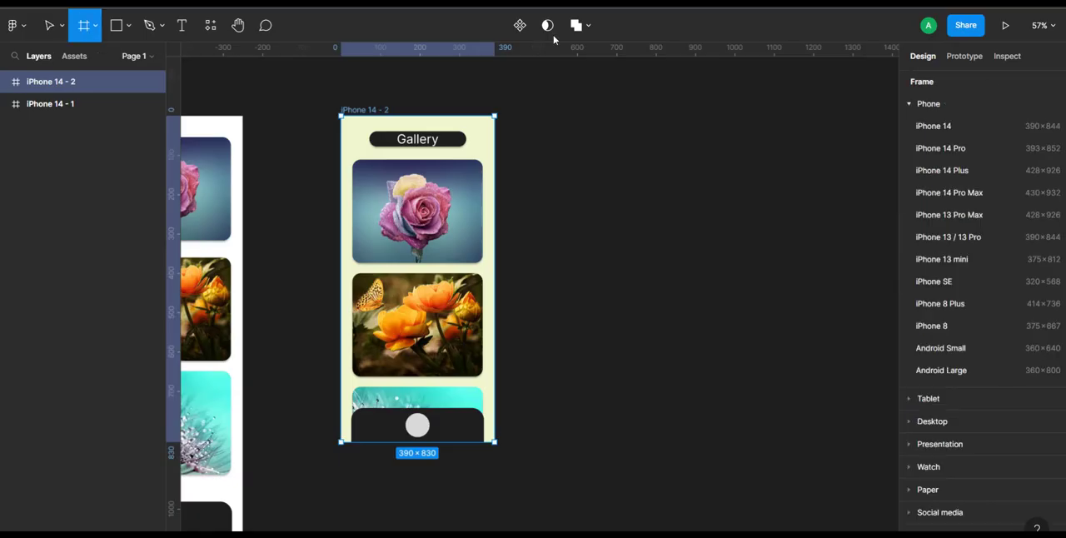
click(935, 133)
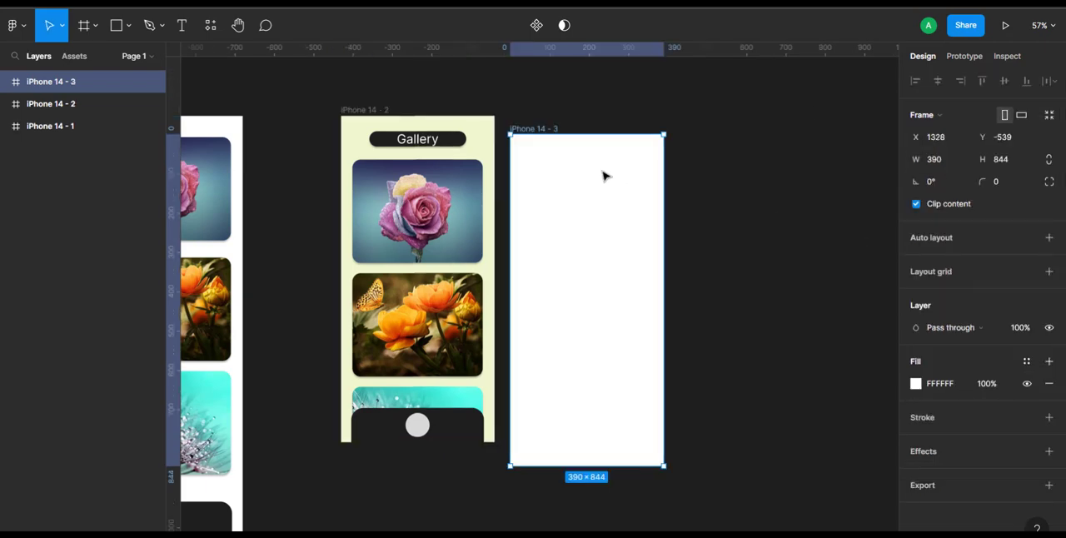
drag(537, 129, 582, 112)
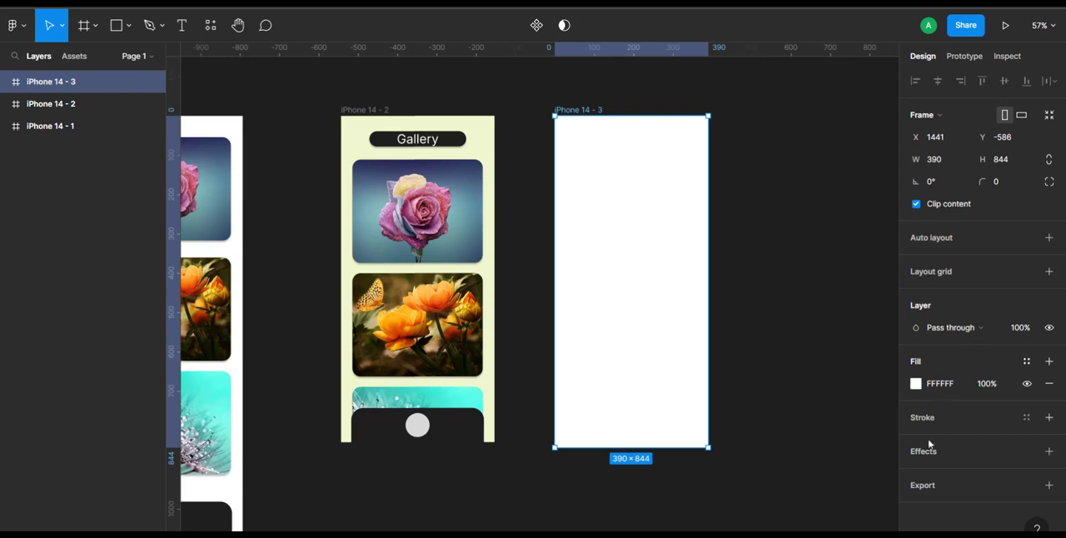
- Fill the iPhone 14 - 3 frame with the pale yellow-green document colour F0F6D0
click(916, 384)
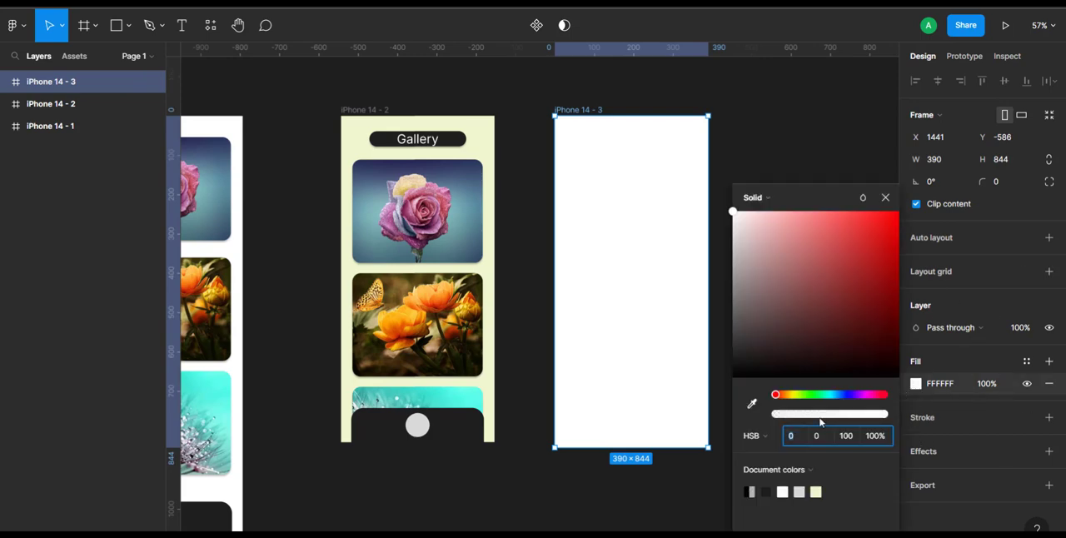
click(818, 491)
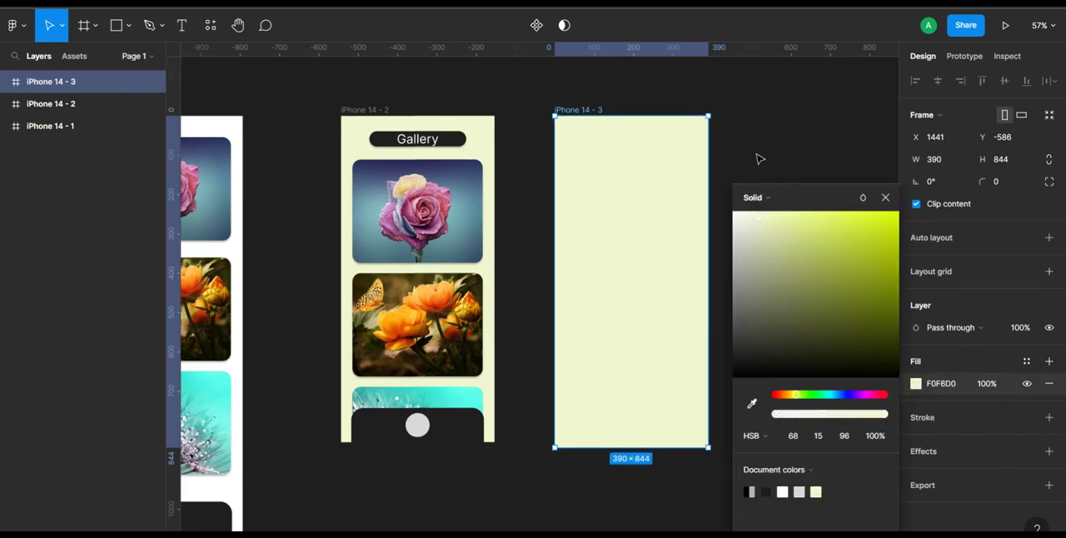
scroll(760, 158, up, 3)
scroll(759, 159, down, 1)
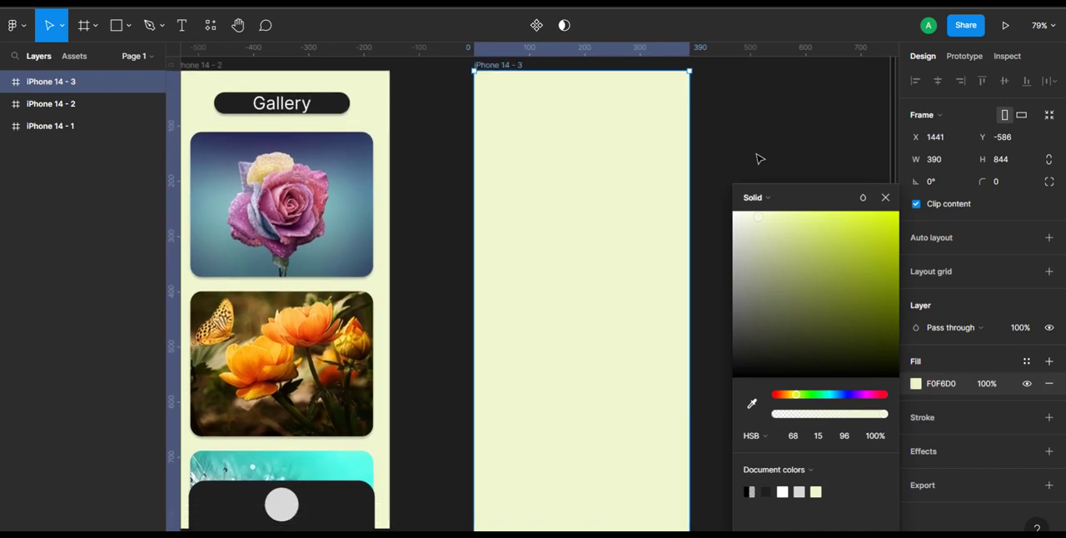
right_click(758, 157)
click(759, 141)
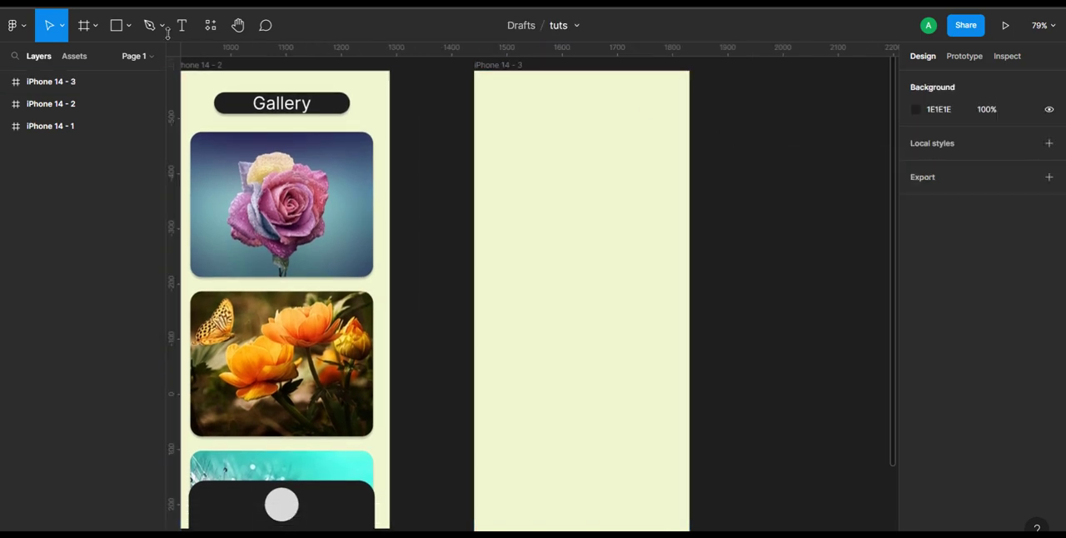
- Draw a header rectangle about 235 × 57 near the top of the iPhone 14 - 3 frame and fill it with 1E1E1E
click(117, 25)
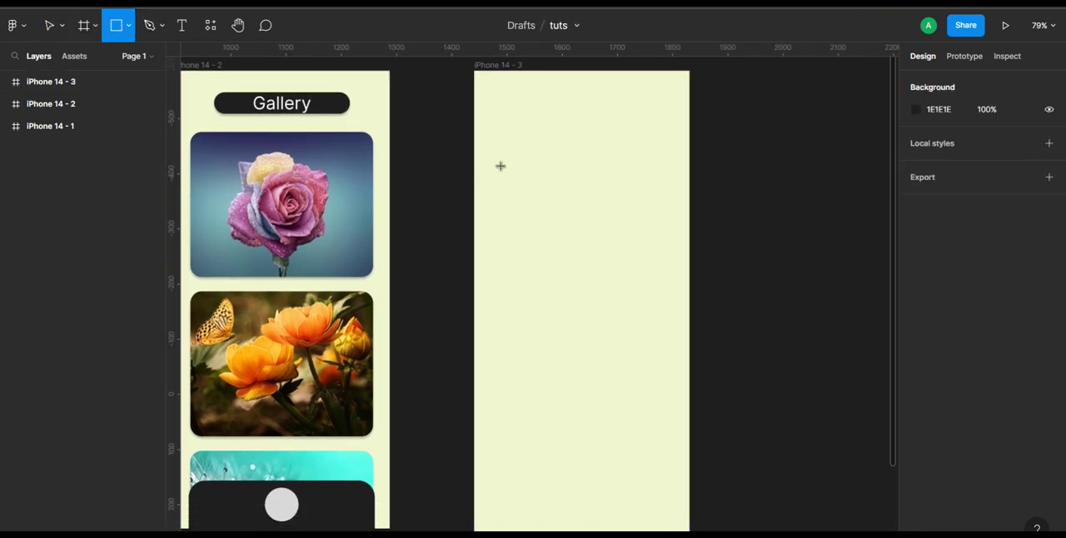
mouse_move(507, 92)
mouse_down()
mouse_move(637, 124)
mouse_move(602, 114)
mouse_move(592, 126)
mouse_up()
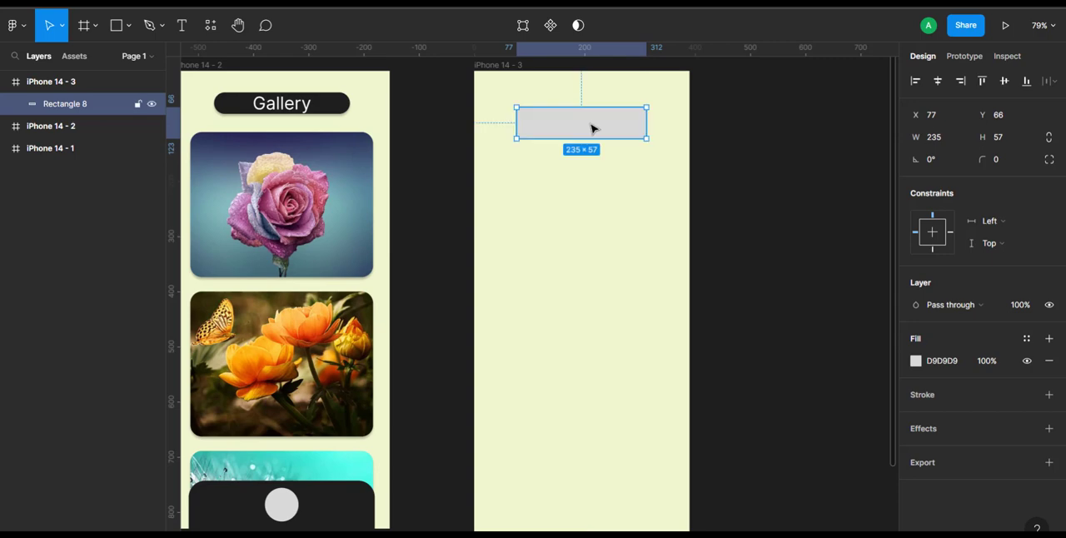
click(917, 362)
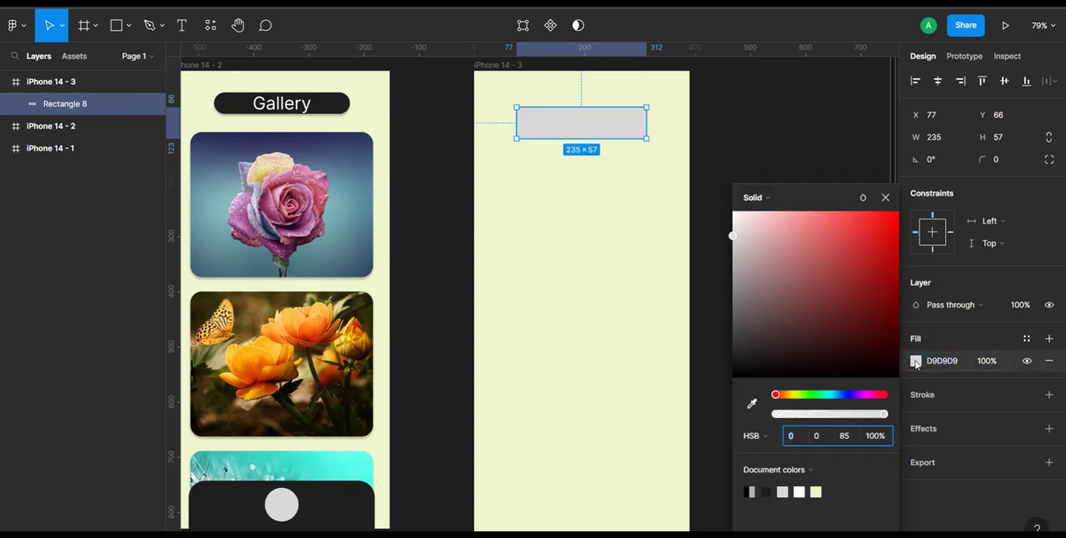
click(767, 490)
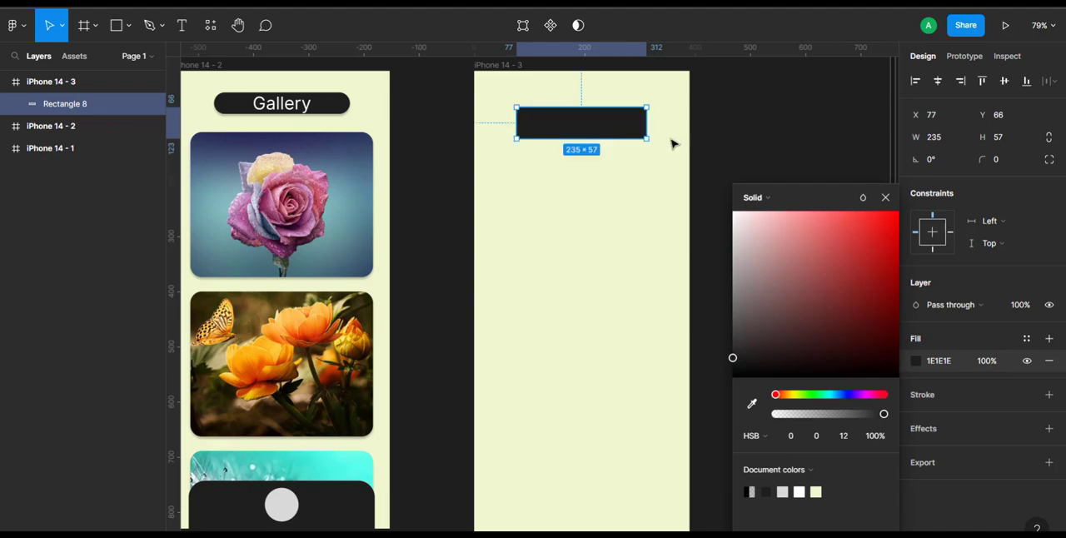
click(627, 199)
scroll(564, 172, up, 3)
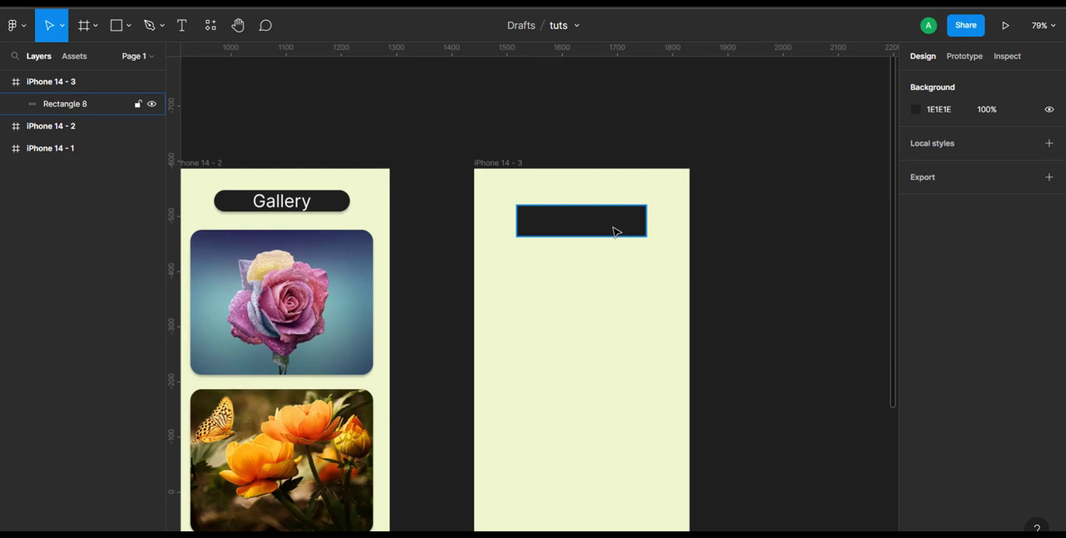
scroll(712, 275, down, 3)
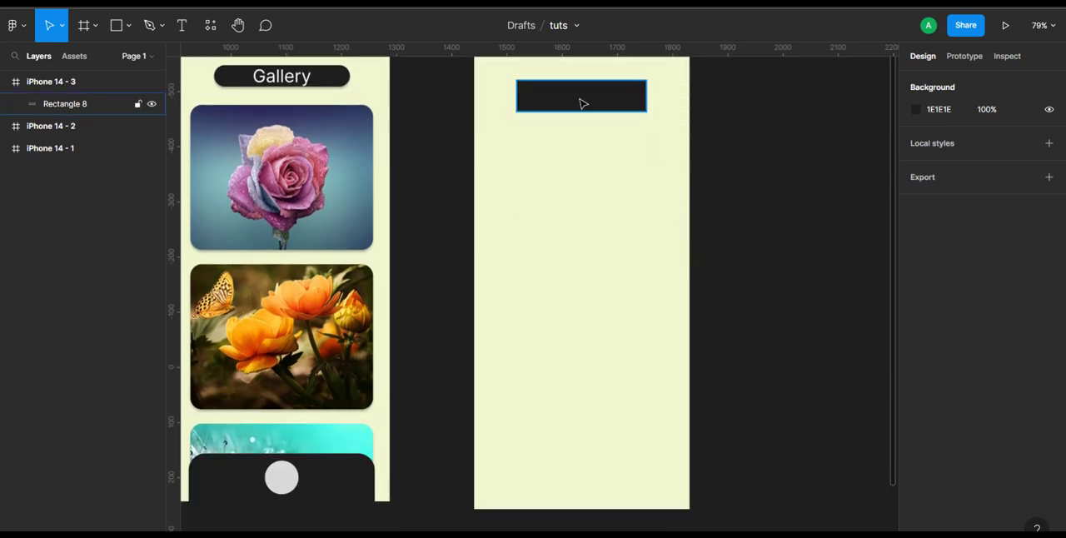
- Draw a rectangle about 342 × 234 with corner radius 23 below the dark header bar and add a drop shadow
click(126, 28)
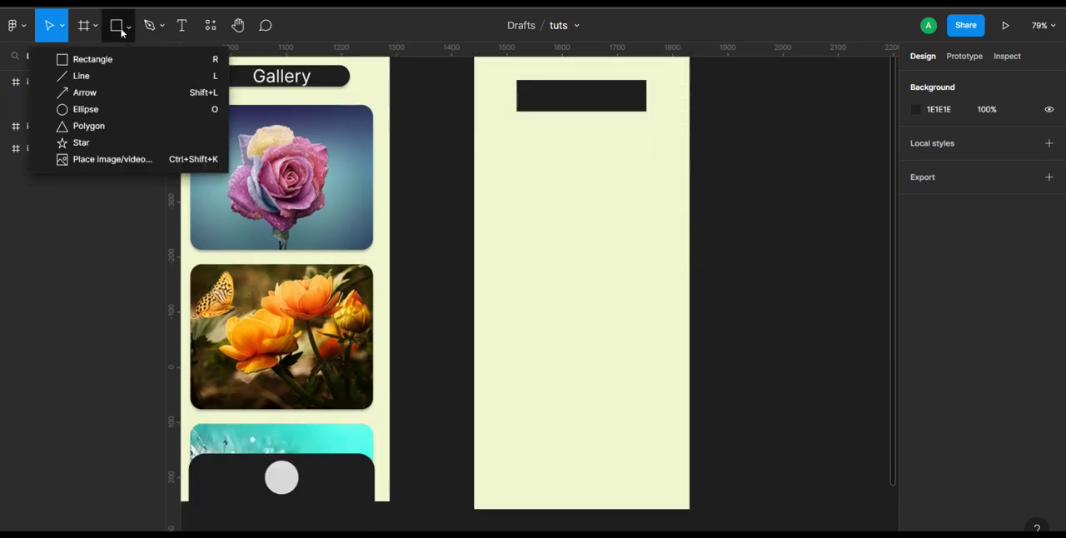
click(117, 30)
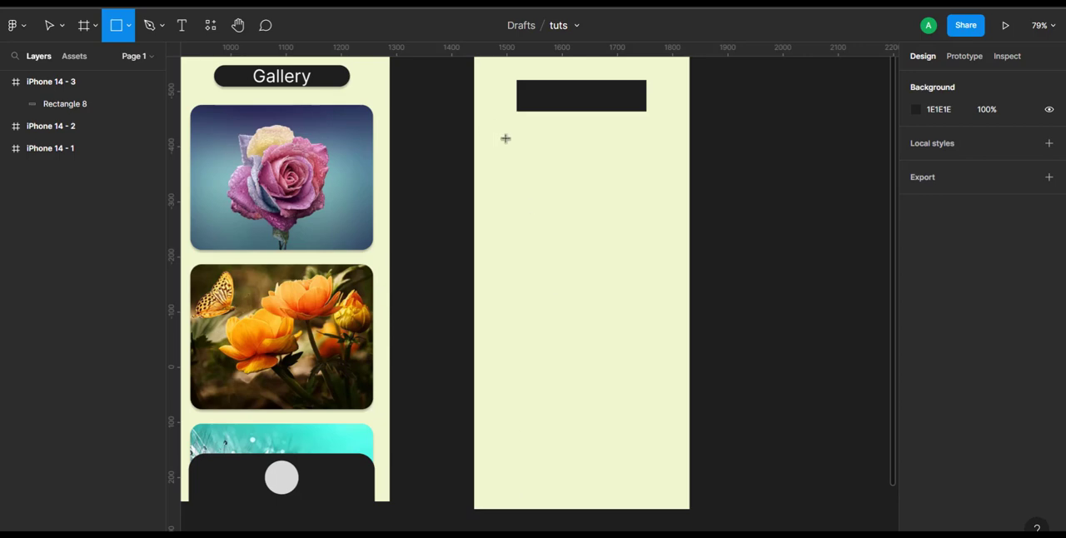
mouse_move(487, 134)
mouse_down()
mouse_move(638, 211)
mouse_move(678, 259)
mouse_up()
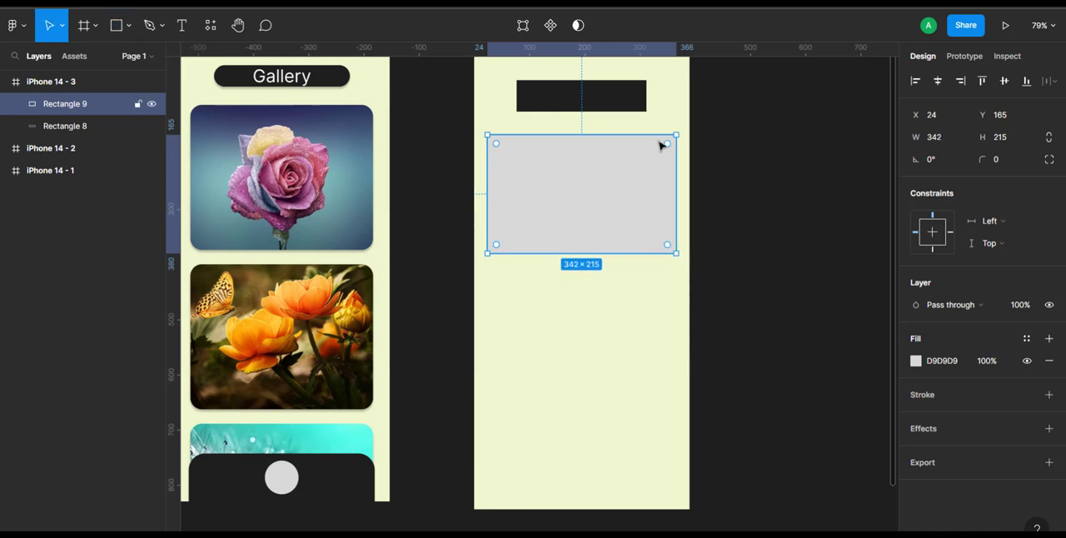
drag(669, 152, 665, 155)
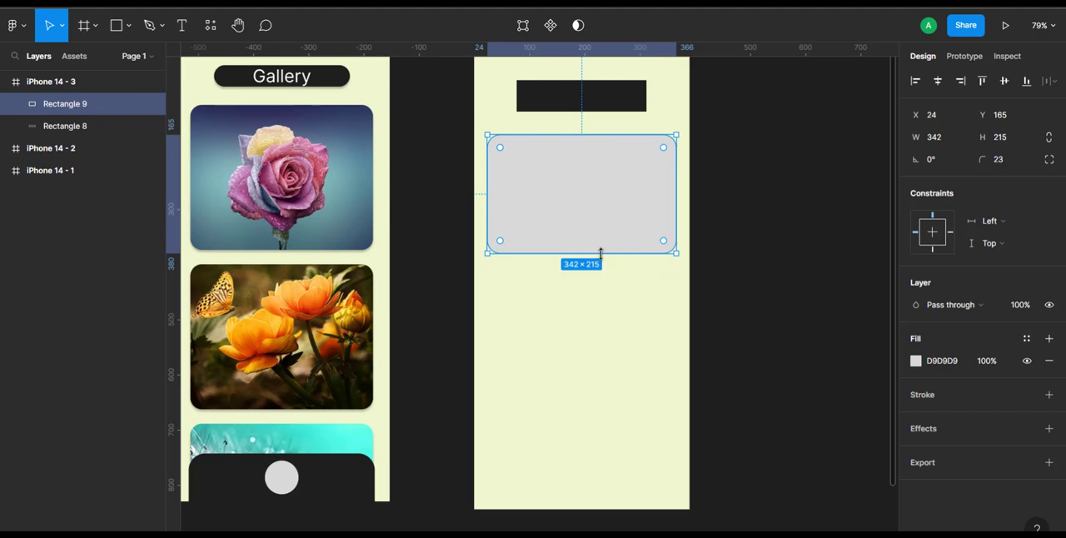
drag(600, 253, 602, 263)
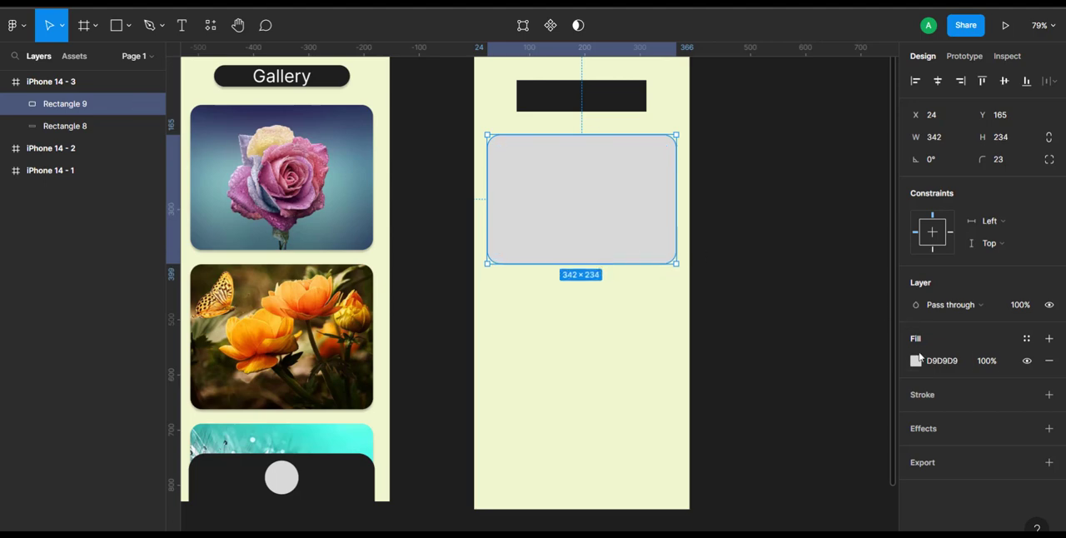
click(923, 429)
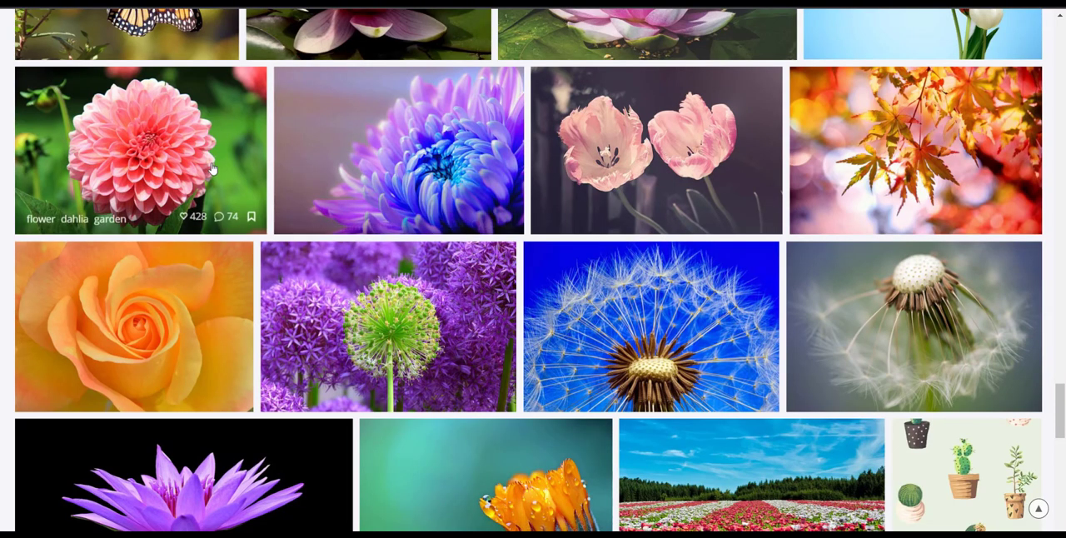
- Copy the pink dahlia photo from the stock image page in the browser and paste it into the grey rounded rectangle
right_click(213, 168)
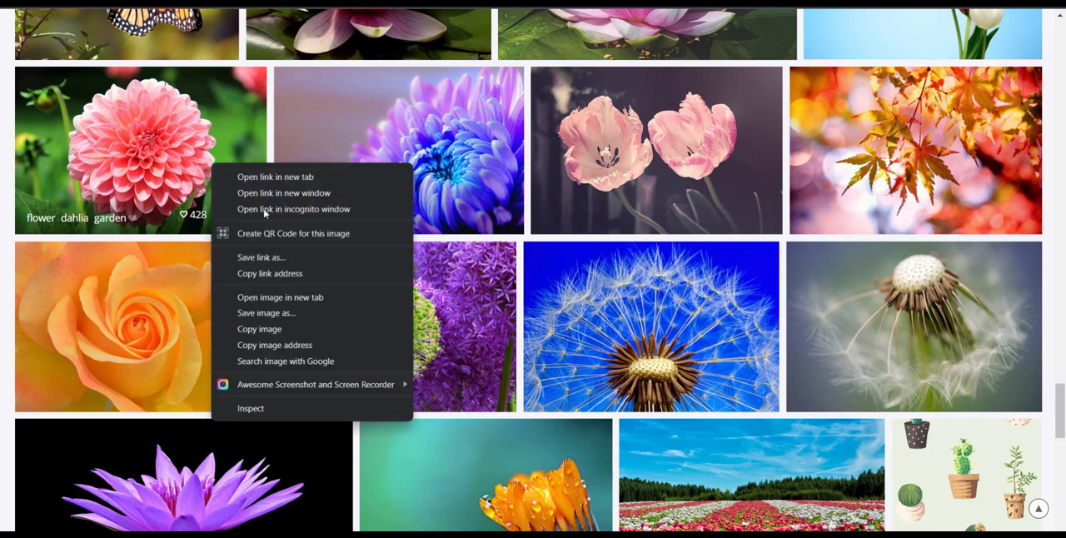
click(254, 329)
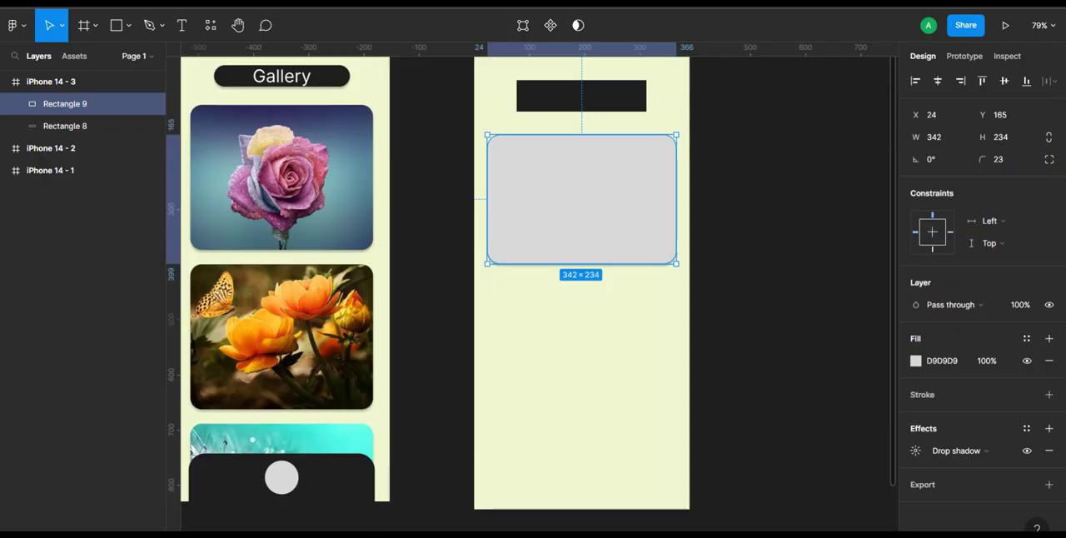
right_click(584, 179)
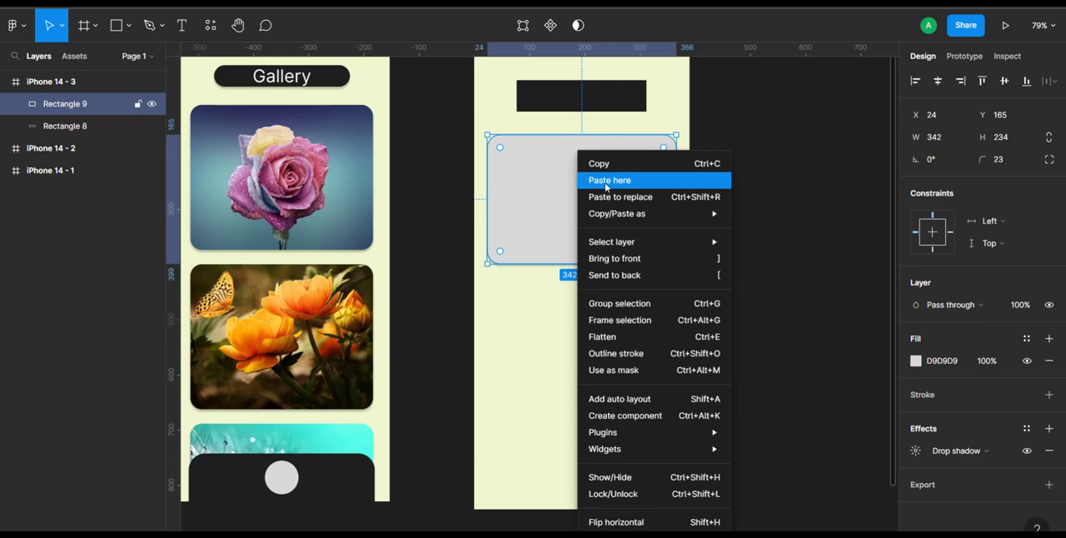
click(605, 180)
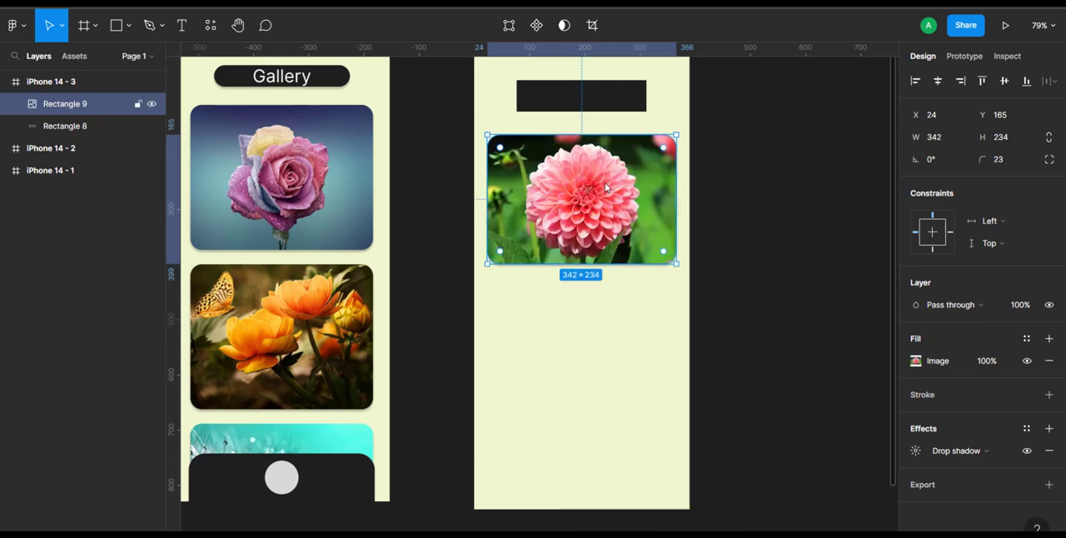
- Duplicate the dahlia image card and move the copy down below the original to Y 425
key(ctrl+d)
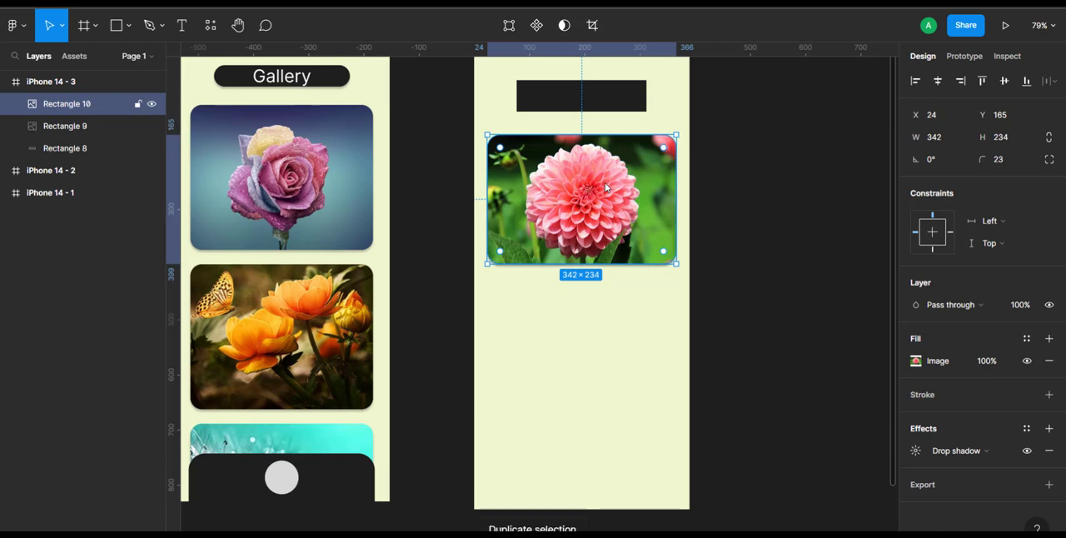
key(shift+Down)
key(shift+Down)
key(shift+Down)
key(shift+Down)
key(shift+Down)
key(shift+Down)
key(shift+Down)
key(shift+Down)
key(shift+Down)
key(shift+Down)
key(shift+Down)
key(shift+Down)
key(shift+Down)
key(shift+Down)
key(shift+Down)
key(shift+Down)
key(shift+Down)
key(shift+Down)
key(shift+Down)
key(shift+Down)
key(shift+Down)
key(shift+Down)
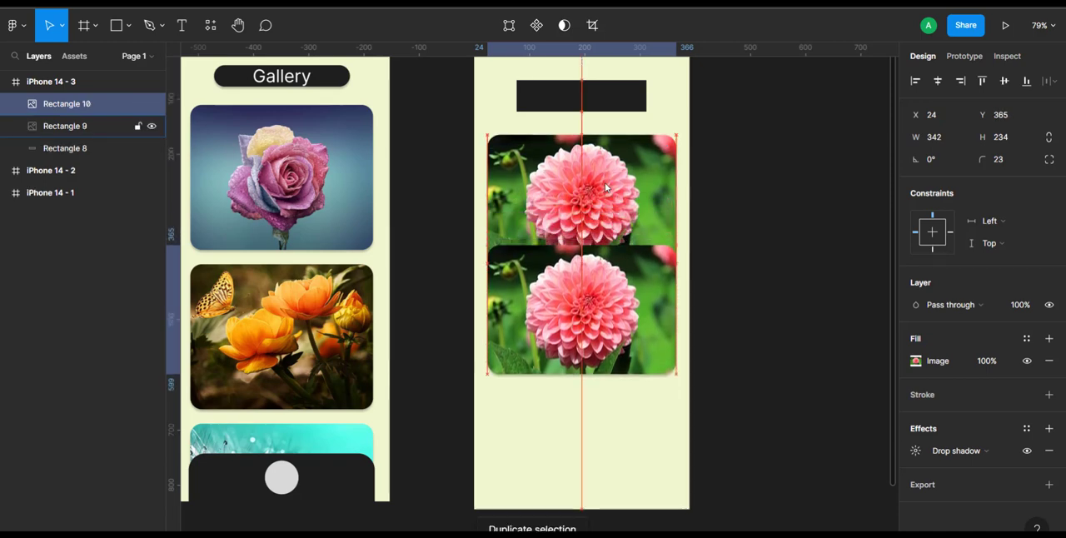
key(shift+Down)
key(shift+Down)
key(shift+Down)
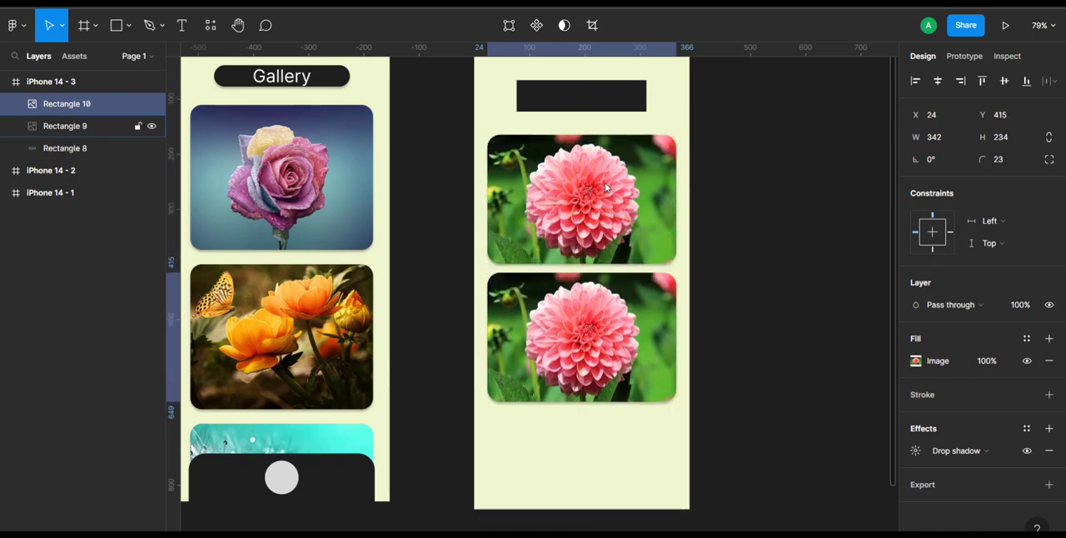
key(shift+Down)
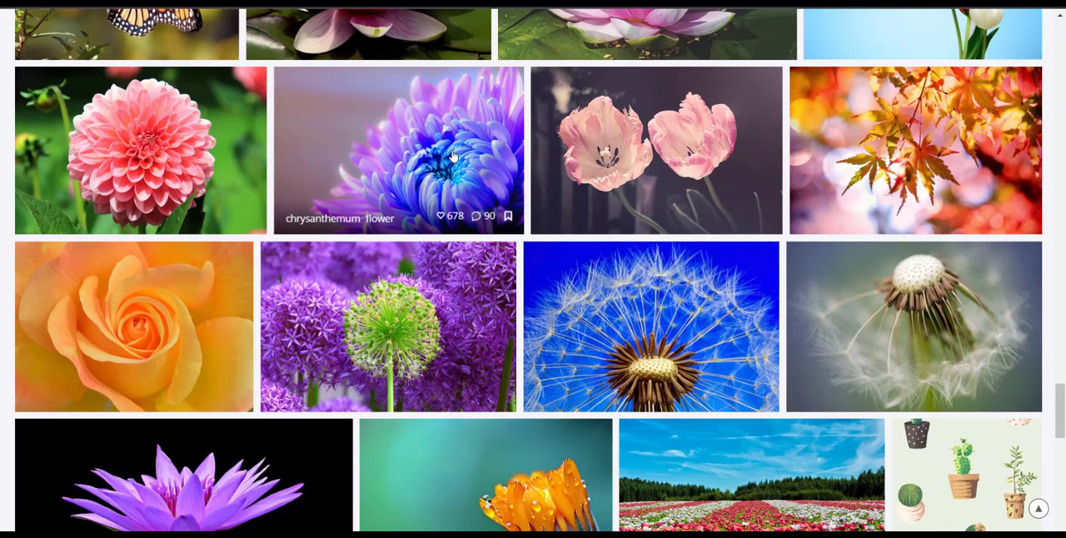
- Copy the purple-blue chrysanthemum photo from the browser and paste it as the fill of the second image card
right_click(454, 153)
click(545, 317)
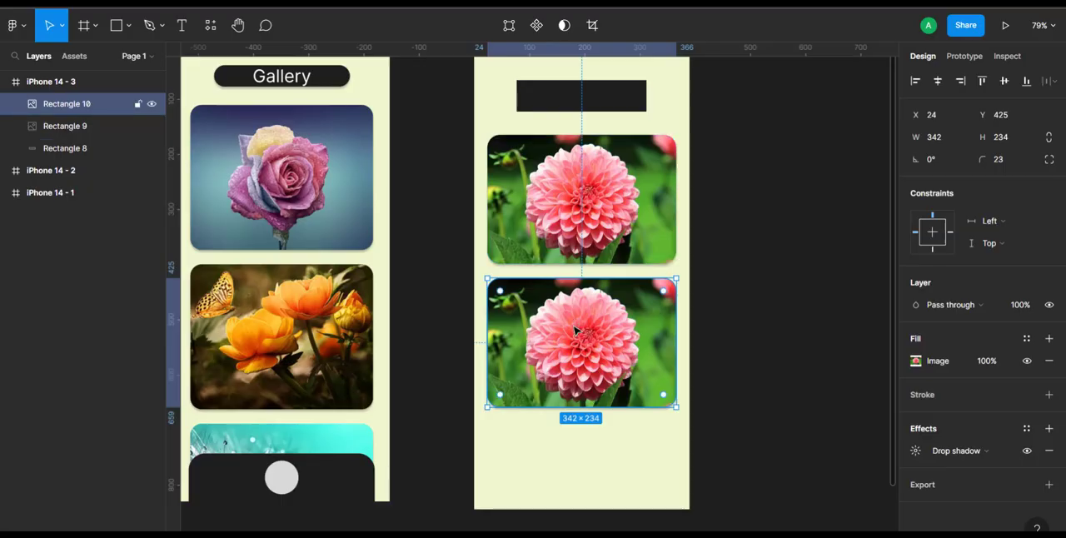
double_click(573, 332)
right_click(572, 331)
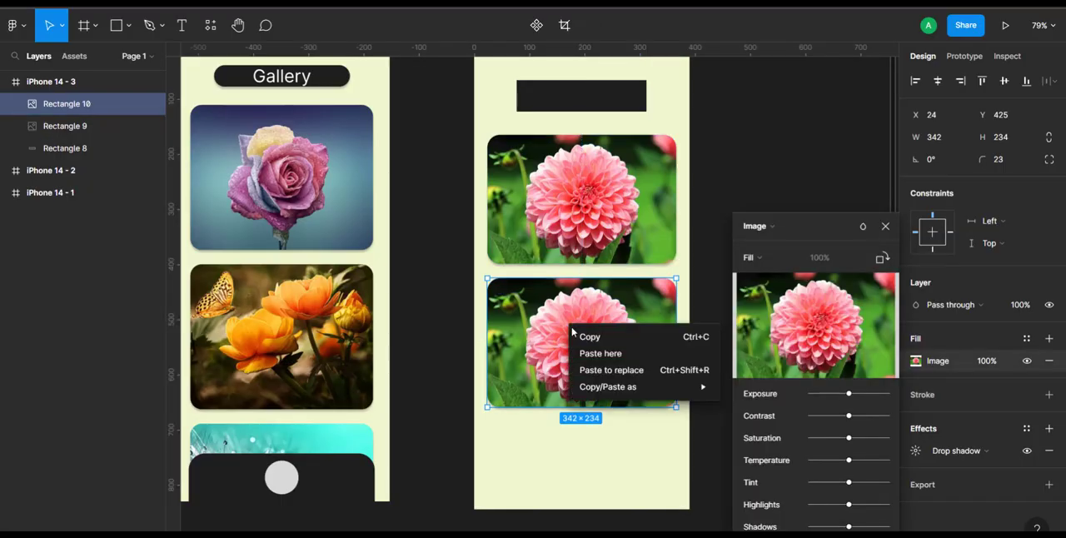
click(598, 353)
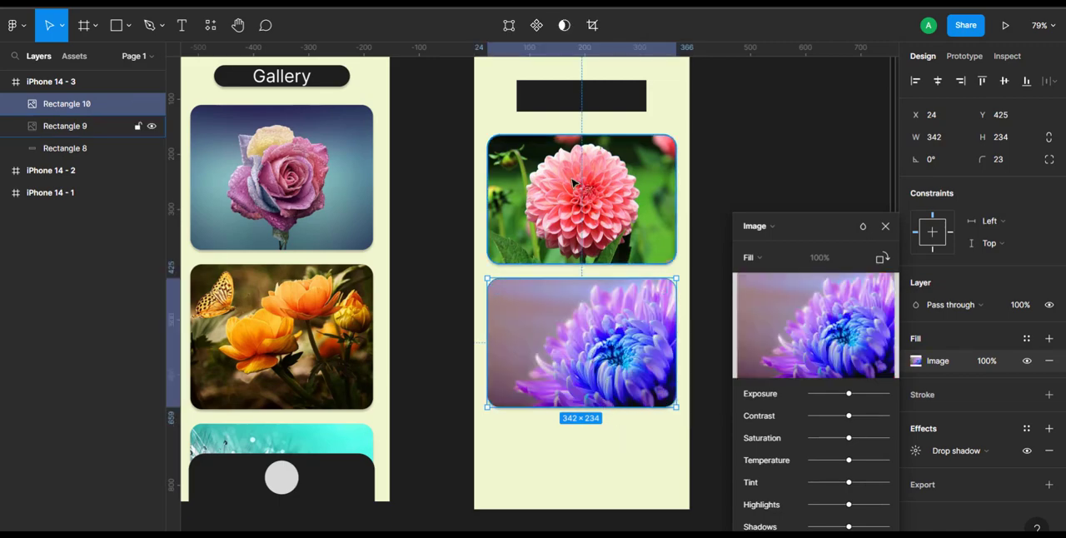
- Duplicate the chrysanthemum card to place a third image card below it at Y 685
key(ctrl+d)
scroll(500, 250, down, 3)
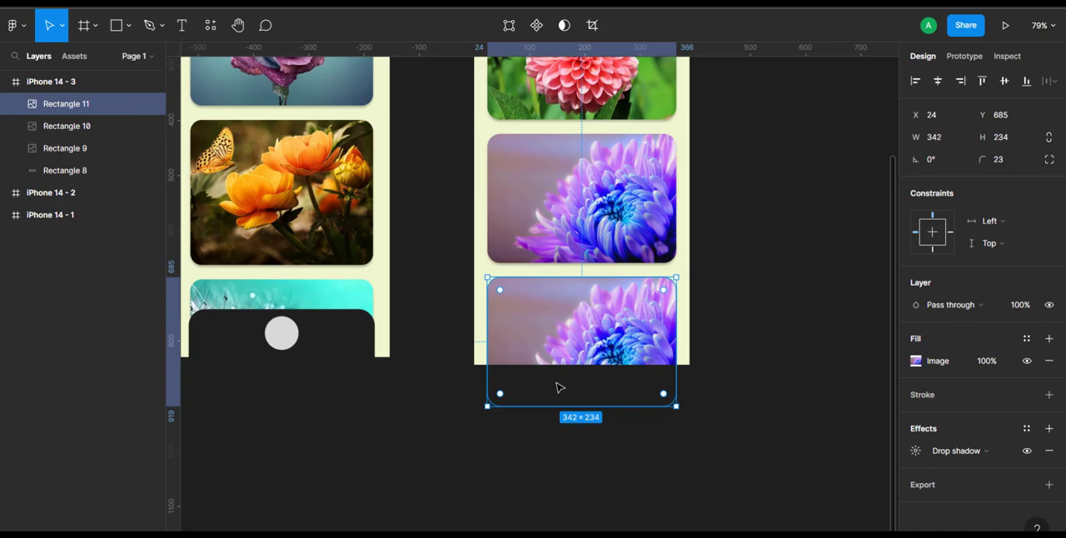
scroll(600, 200, up, 6)
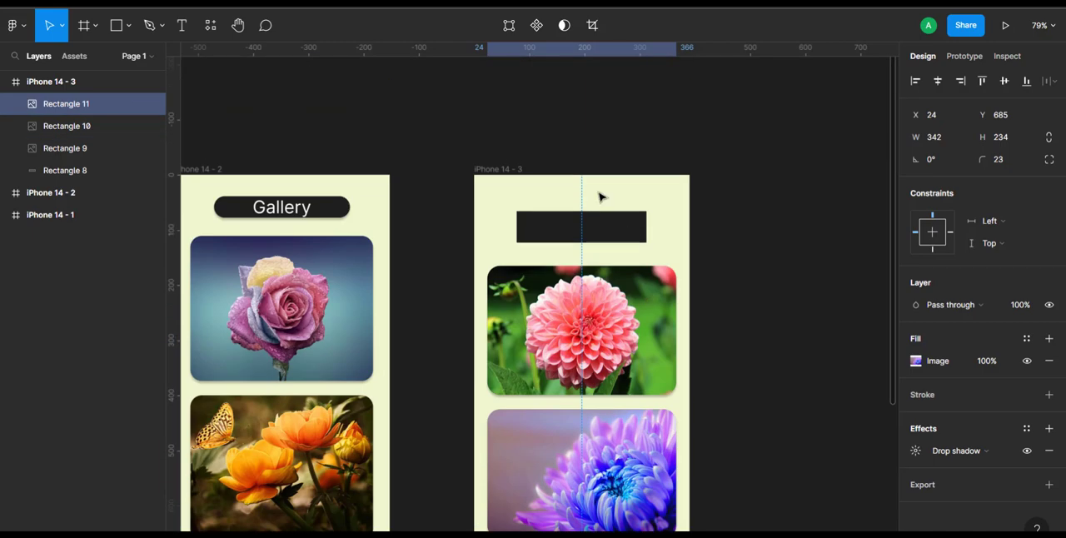
- Turn off content clipping for the iPhone 14 - 3 frame
click(490, 172)
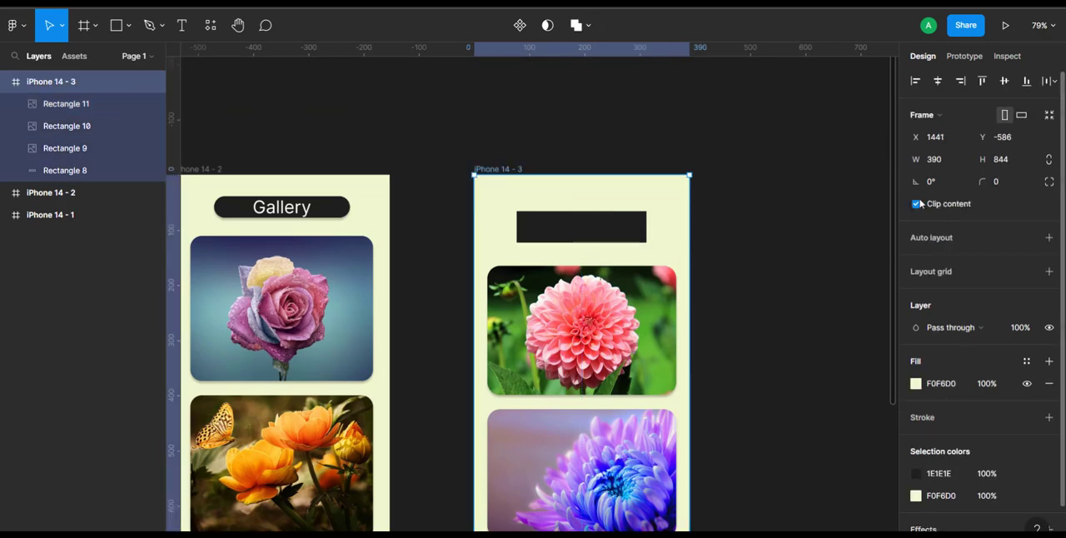
click(915, 204)
scroll(769, 297, down, 8)
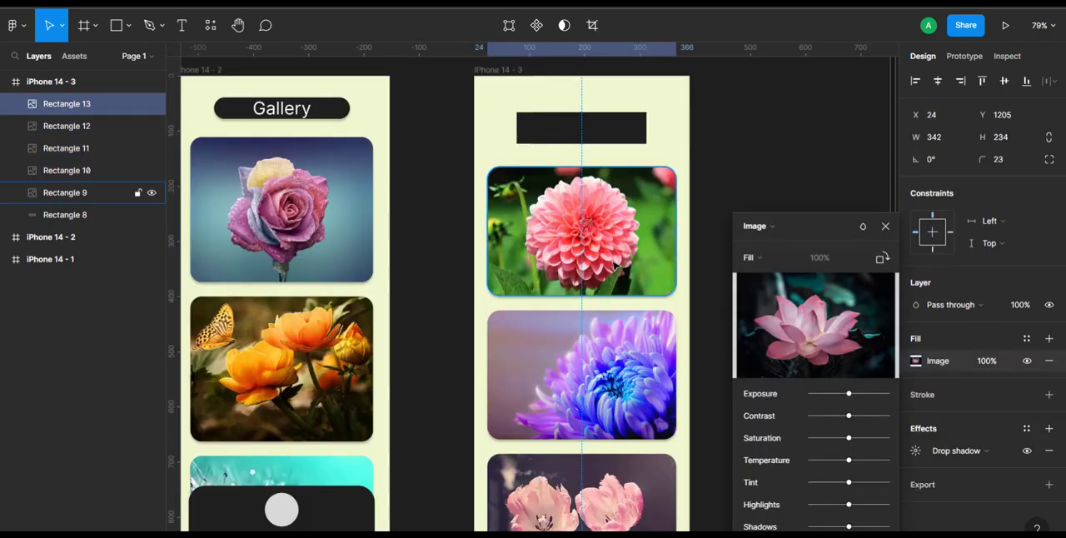
scroll(614, 265, down, 2)
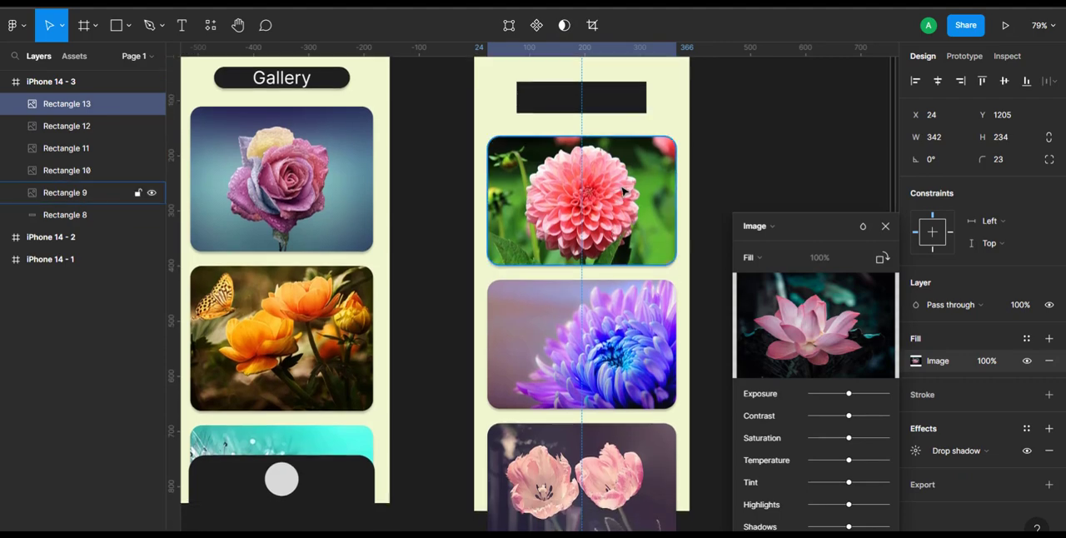
- Draw a 358 × 98 rectangle across the lower end of the iPhone 14 - 3 frame and fill it with 1E1E1E
scroll(646, 304, down, 5)
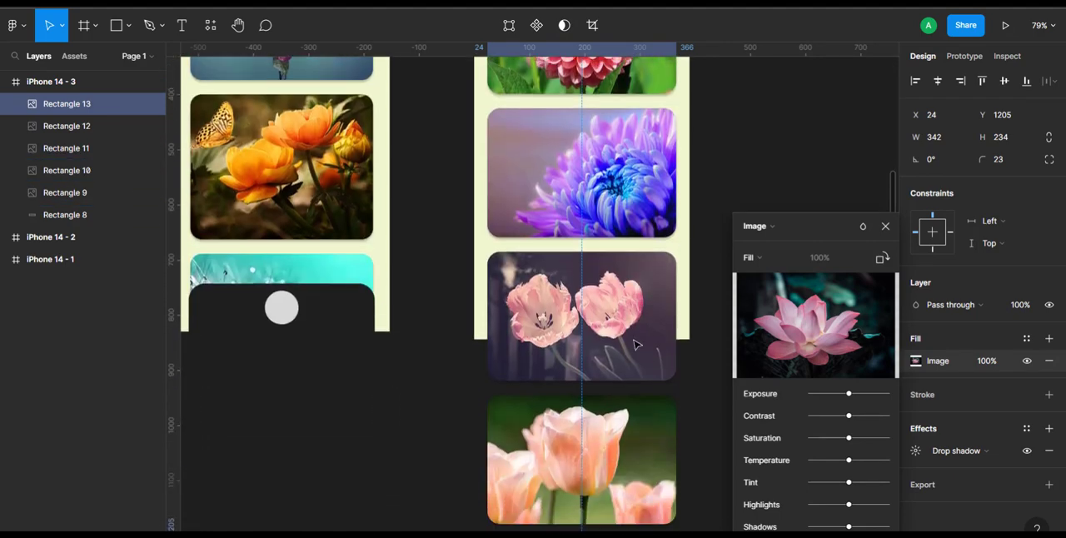
scroll(598, 337, down, 7)
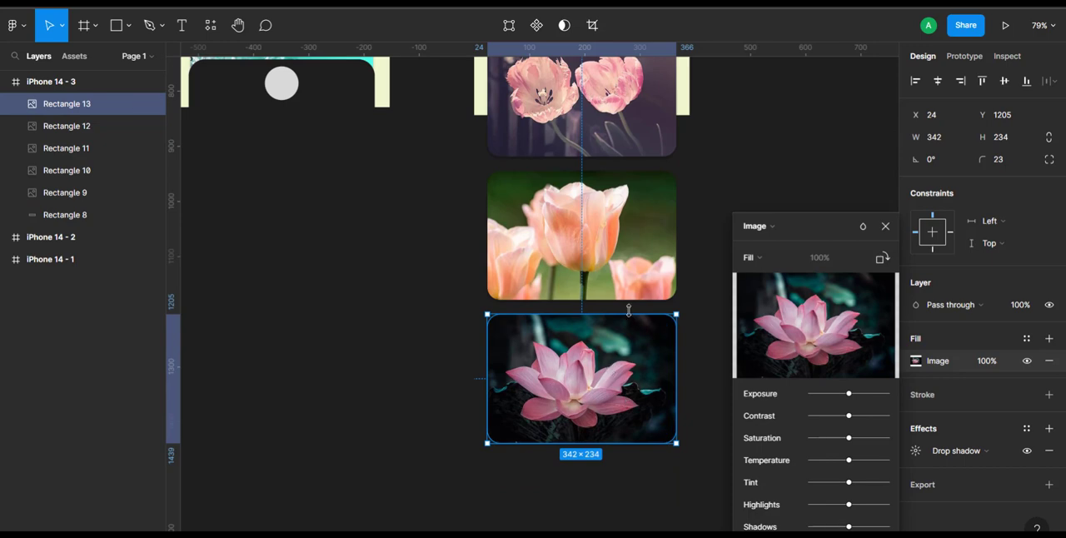
scroll(629, 310, up, 7)
scroll(629, 310, up, 2)
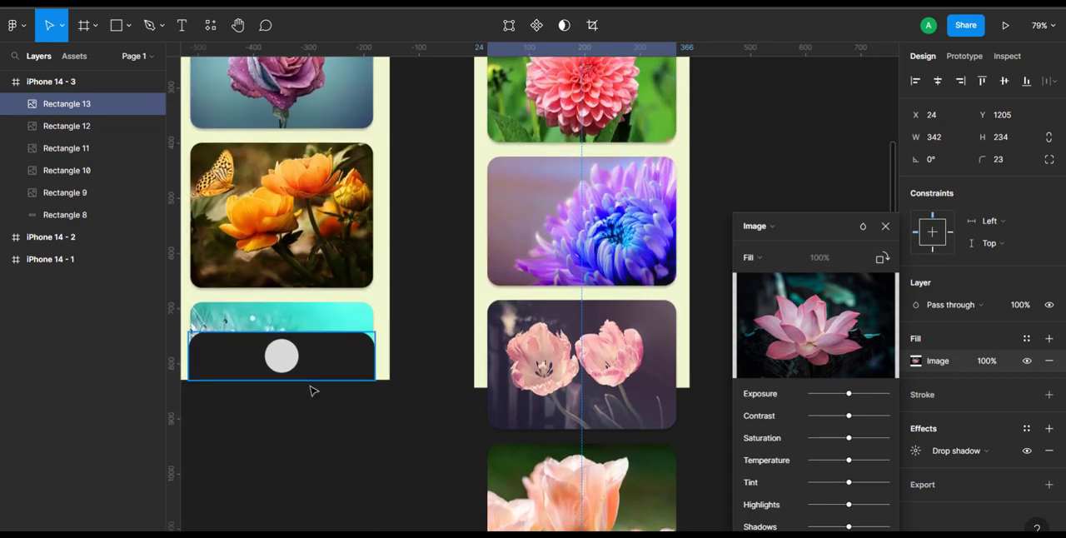
click(115, 26)
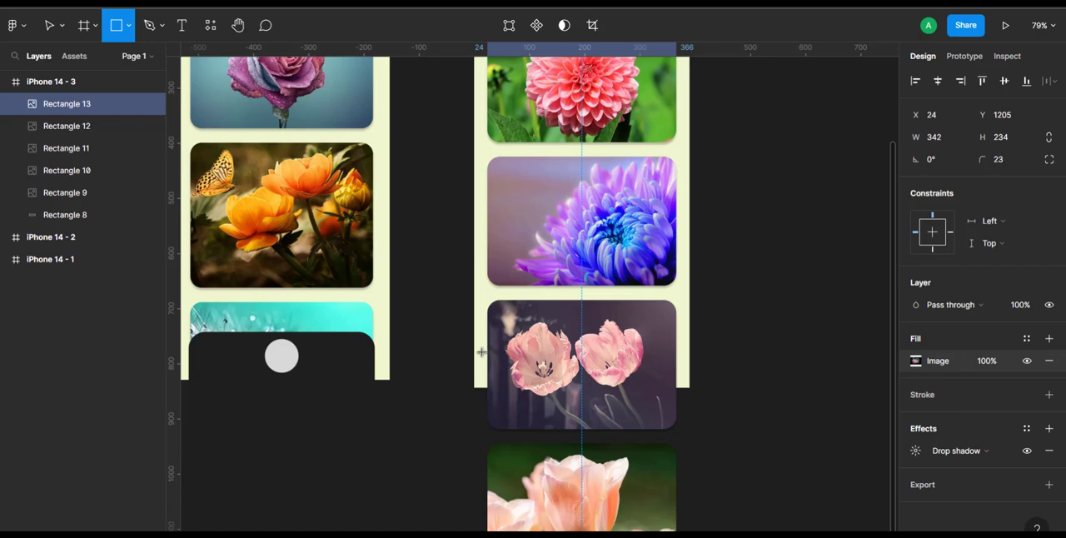
mouse_move(482, 351)
mouse_down()
mouse_move(541, 364)
mouse_move(572, 392)
mouse_move(681, 395)
mouse_up()
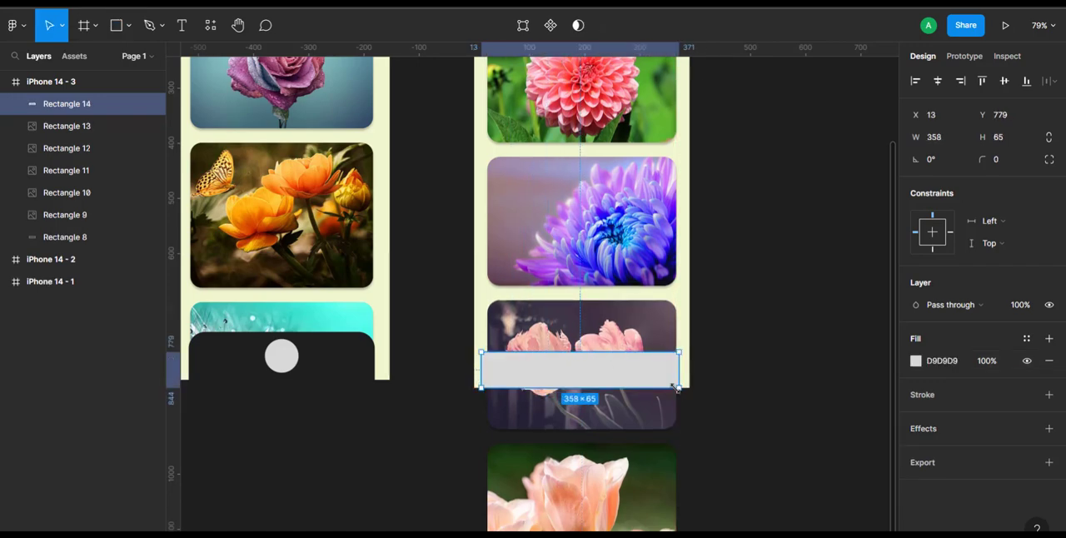
drag(591, 351, 592, 333)
double_click(594, 339)
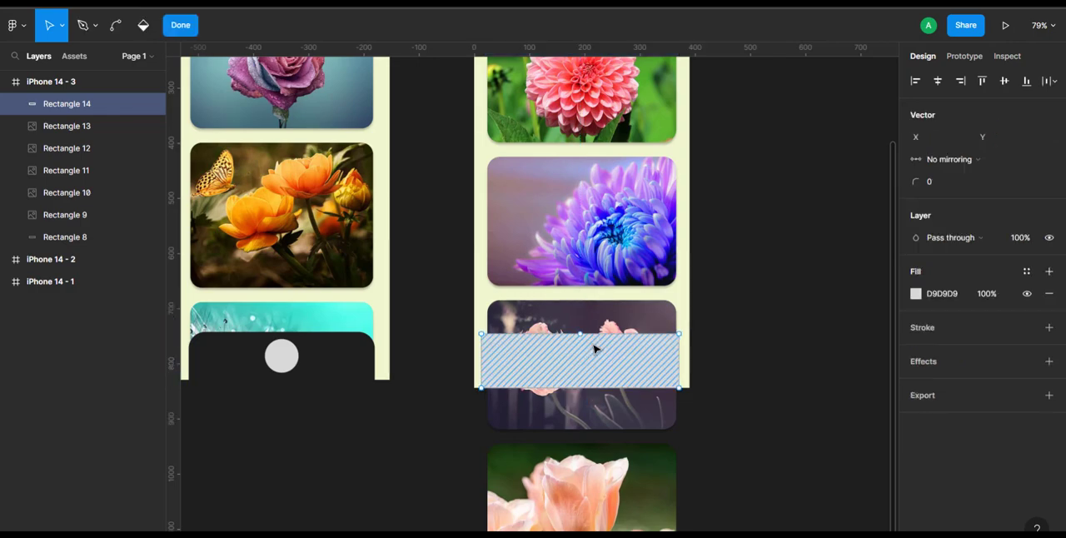
key(Escape)
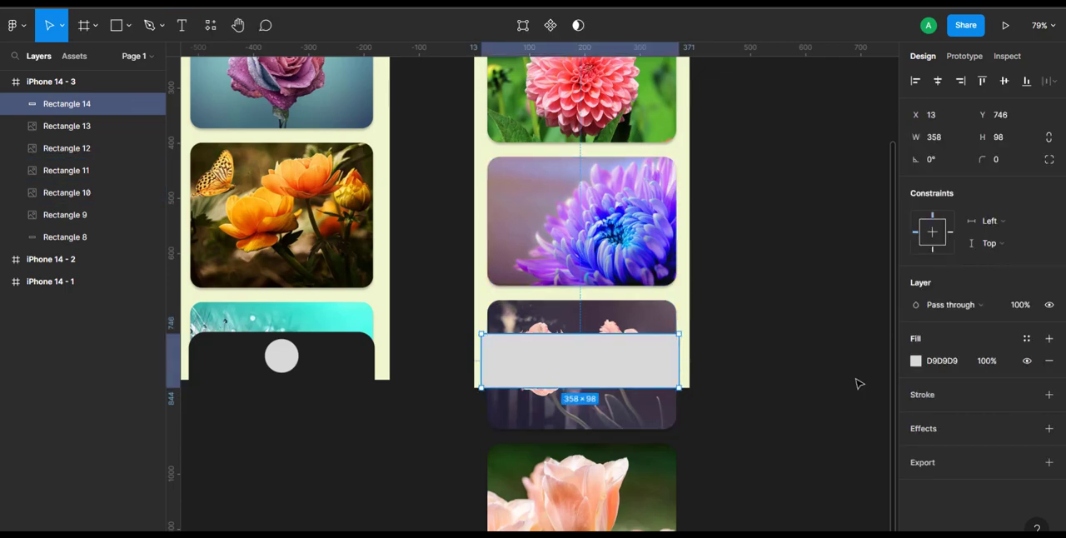
click(917, 361)
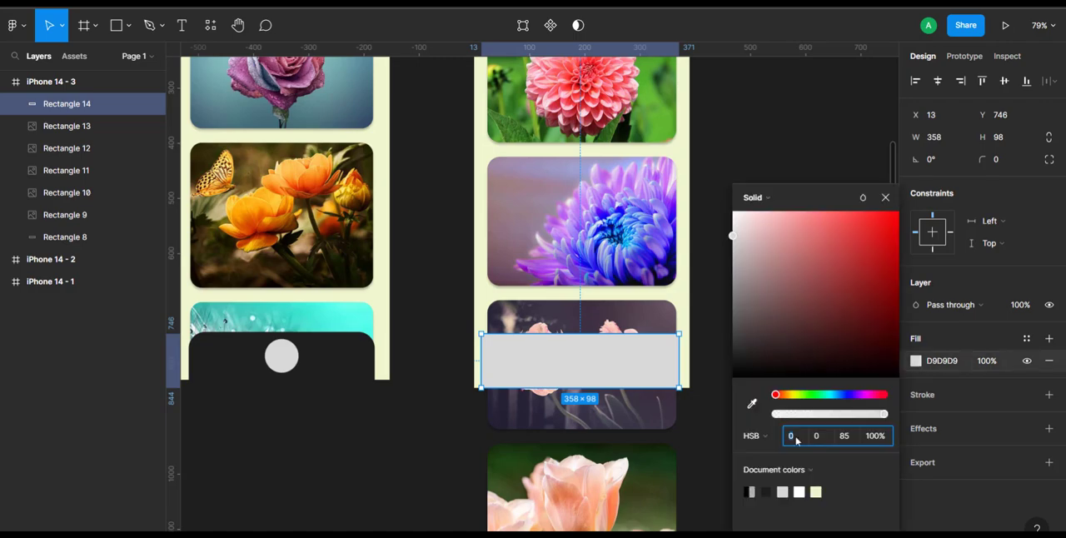
click(767, 491)
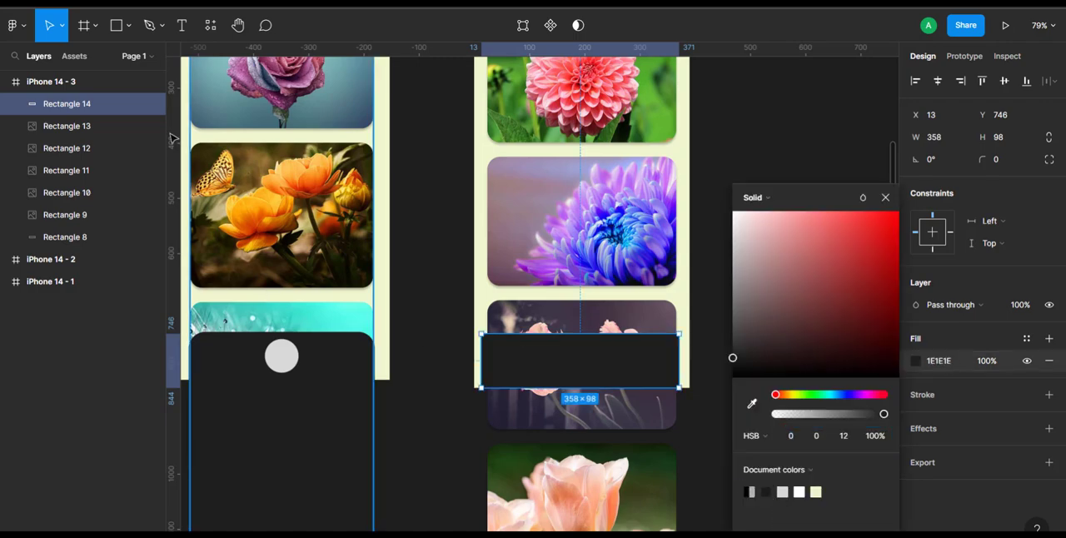
- Draw a 55 × 55 circle near the middle of the dark bottom bar
click(129, 28)
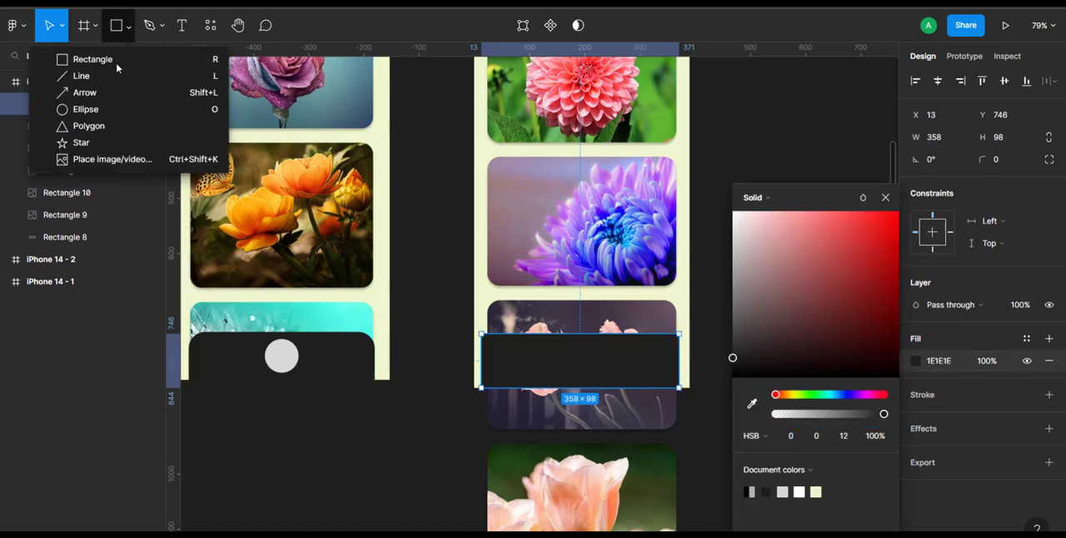
click(92, 109)
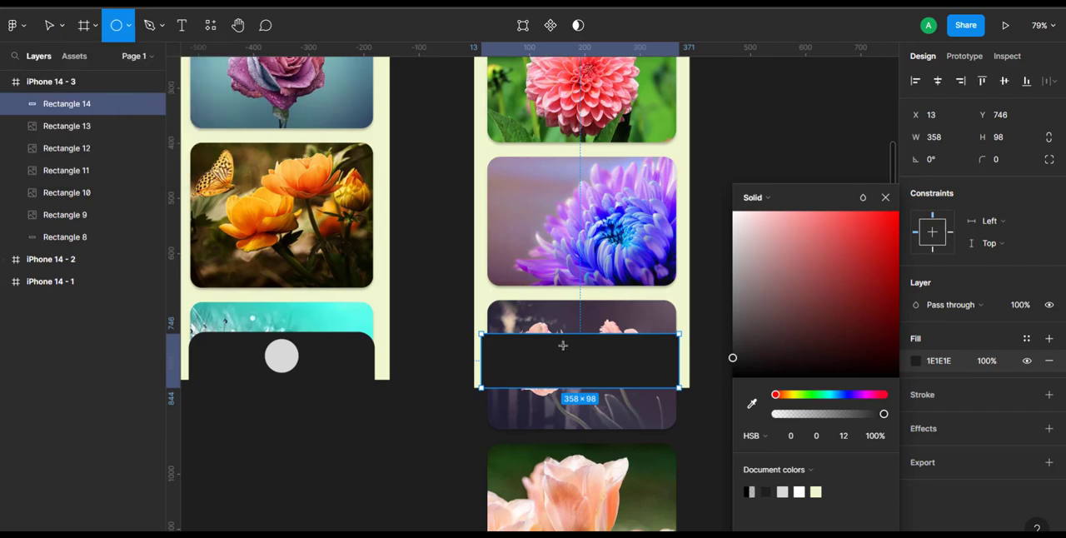
mouse_move(563, 345)
mouse_down()
mouse_move(603, 385)
mouse_move(594, 375)
mouse_up()
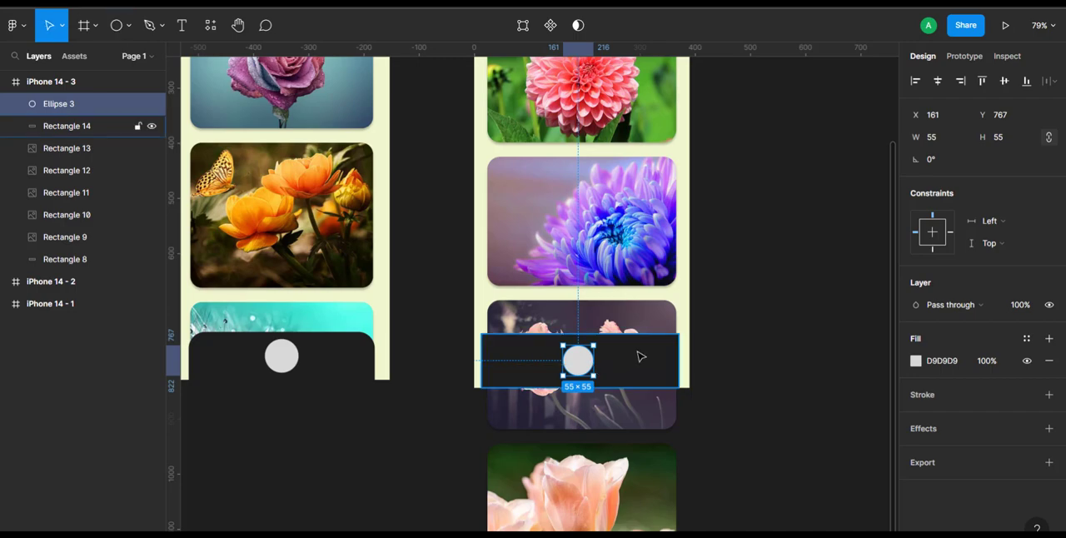
- Round only the top-left and top-right corners of the dark bottom bar with a radius of 30
click(647, 355)
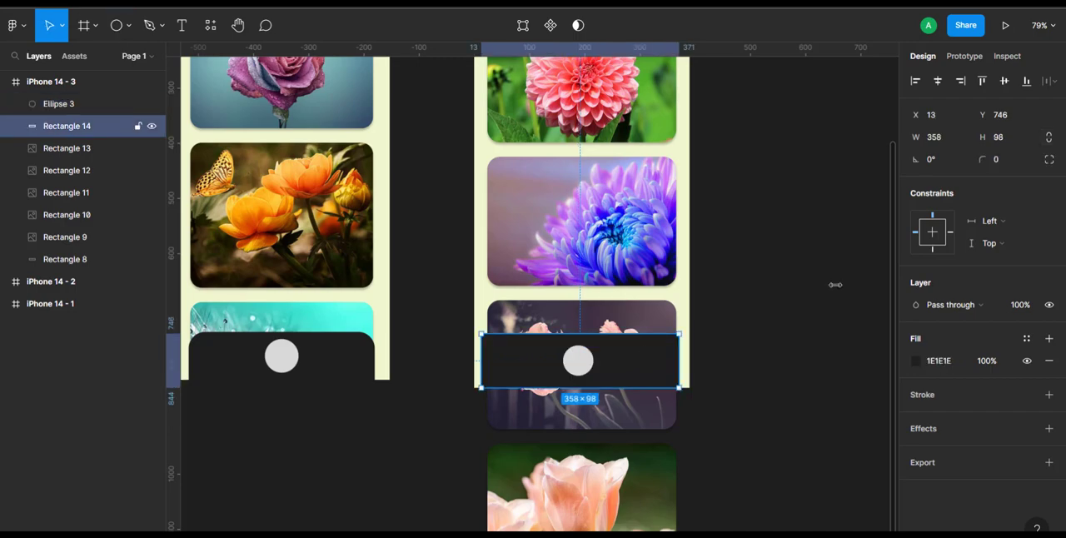
click(999, 163)
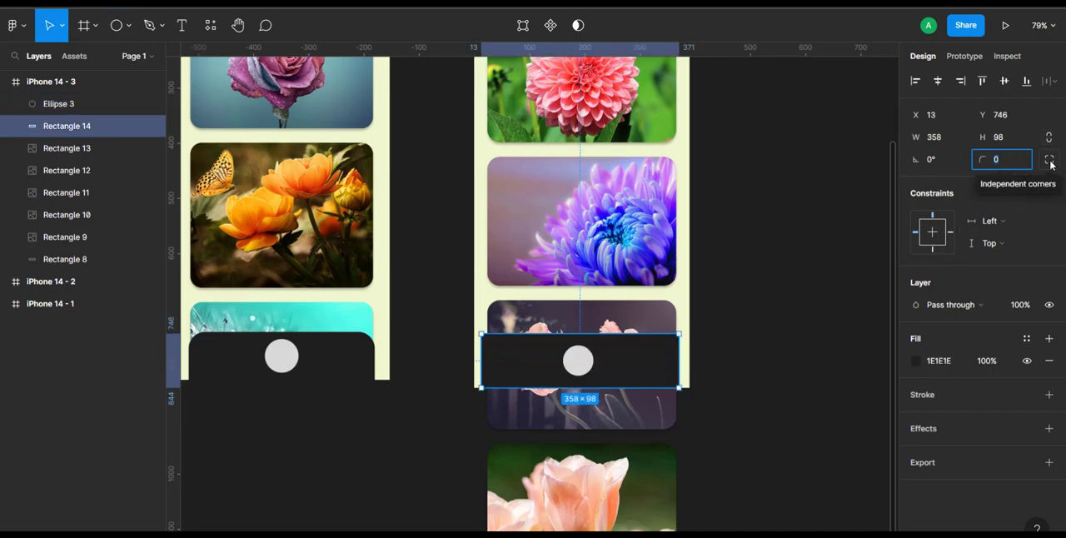
click(1050, 161)
click(931, 182)
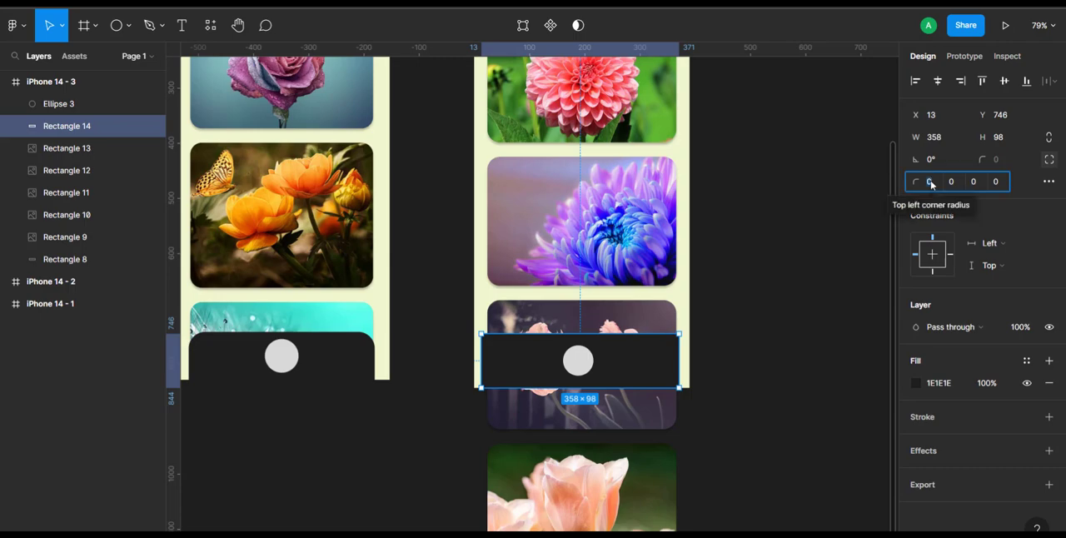
text(30)
click(953, 183)
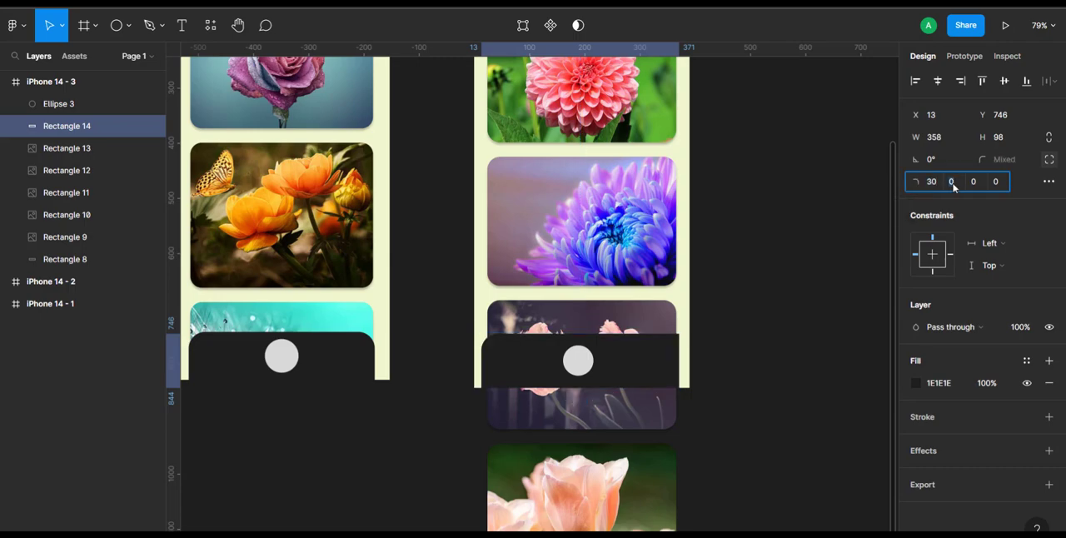
text(30)
key(Return)
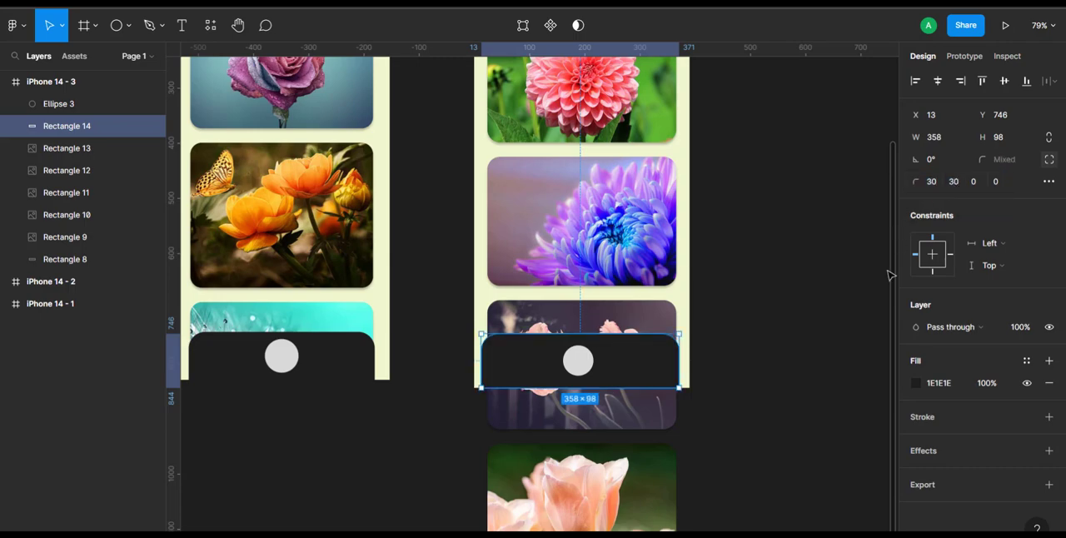
click(783, 384)
- Align the circle and the dark bottom bar on their horizontal and vertical centers
click(576, 360)
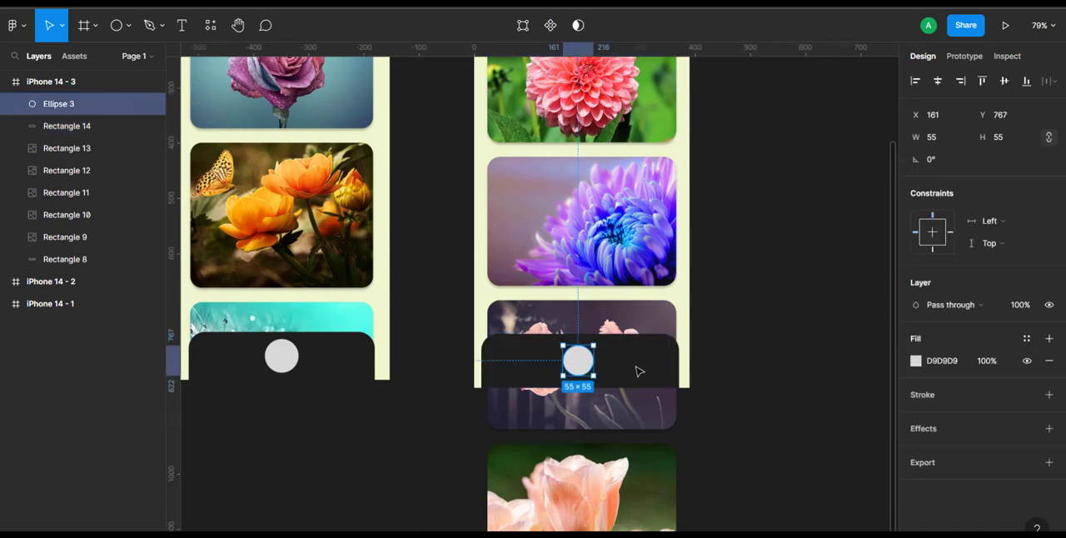
shift+click(643, 370)
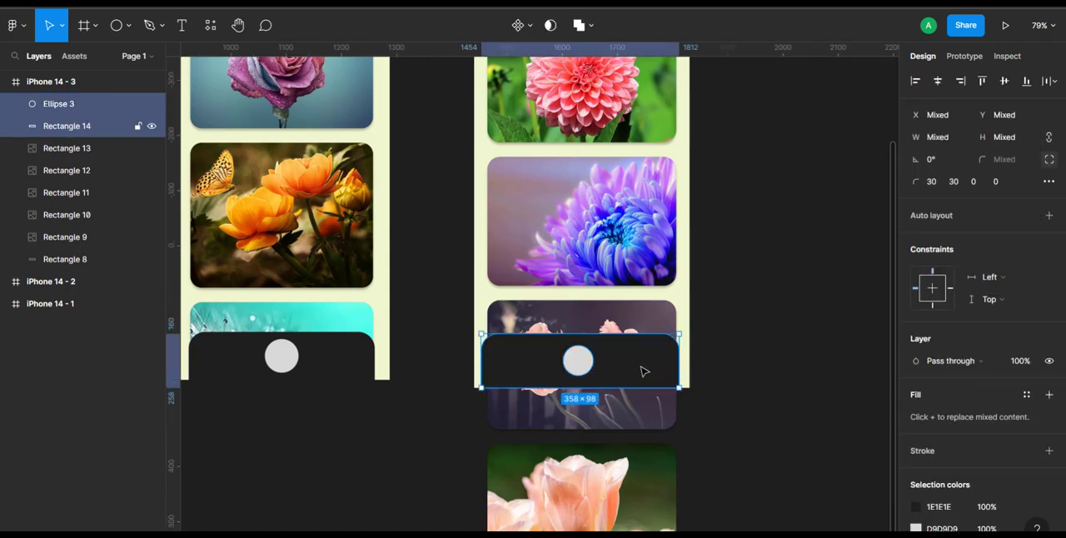
click(939, 81)
click(1004, 81)
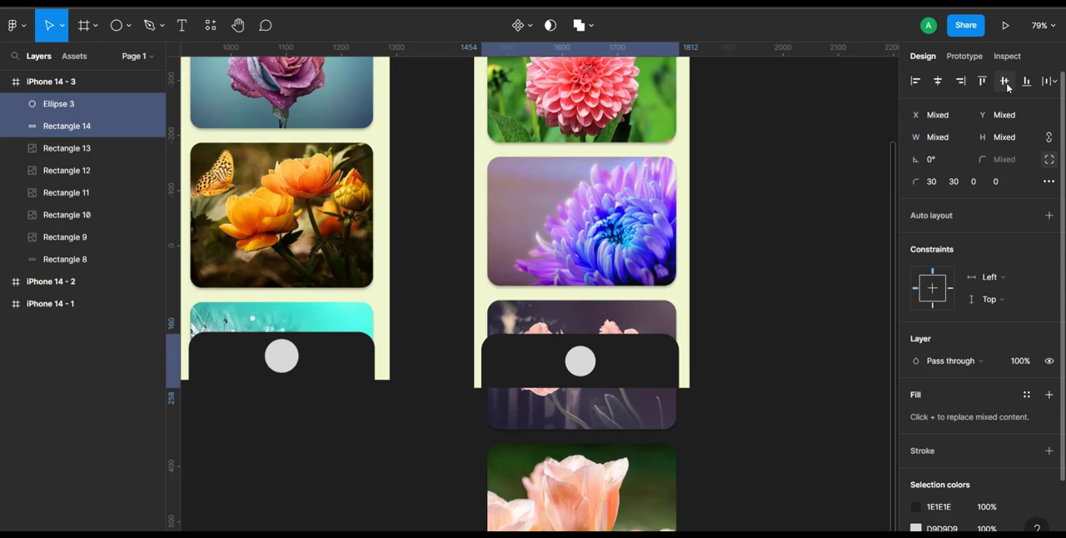
- Group the circle with the dark bottom bar
click(625, 373)
shift+click(576, 368)
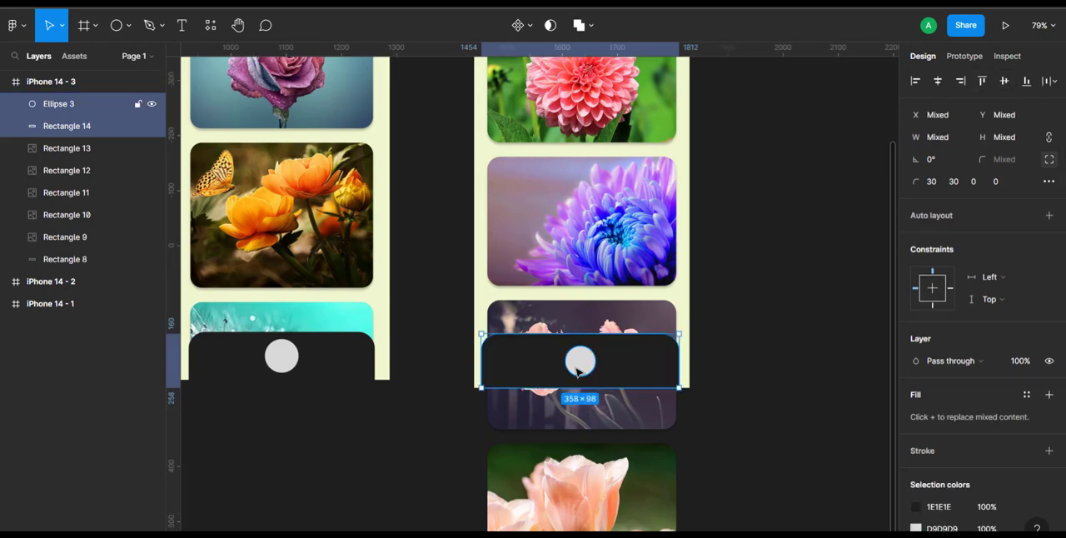
key(ctrl+g)
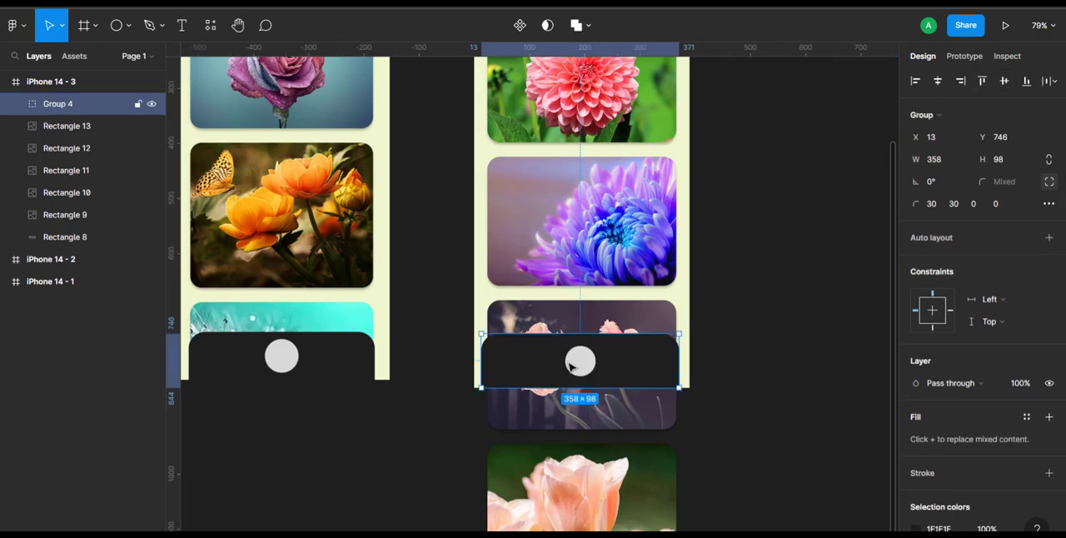
click(758, 379)
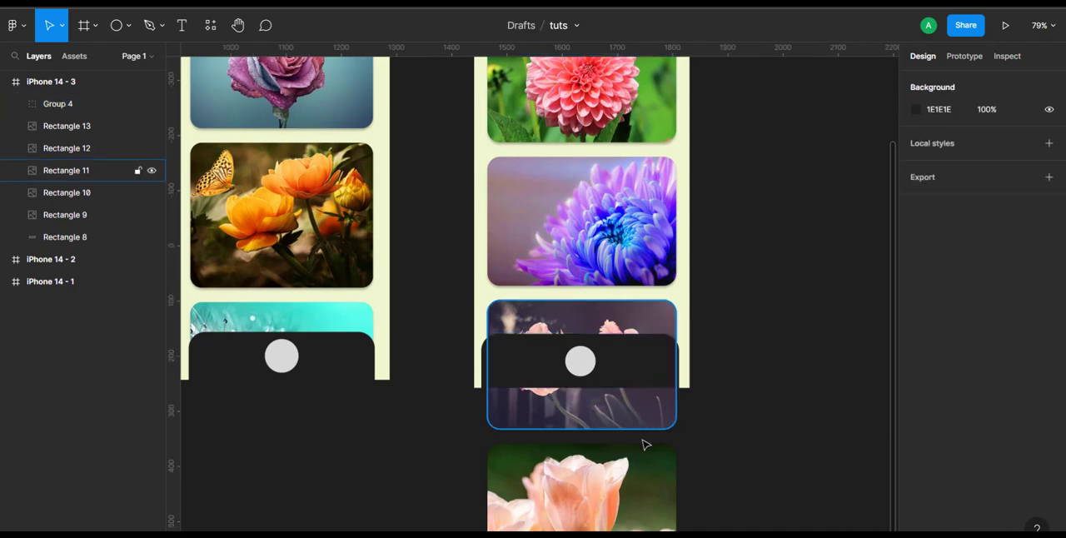
- Group all five flower image cards of the iPhone 14 - 3 frame, from the lotus up to the dahlia
scroll(716, 429, down, 1)
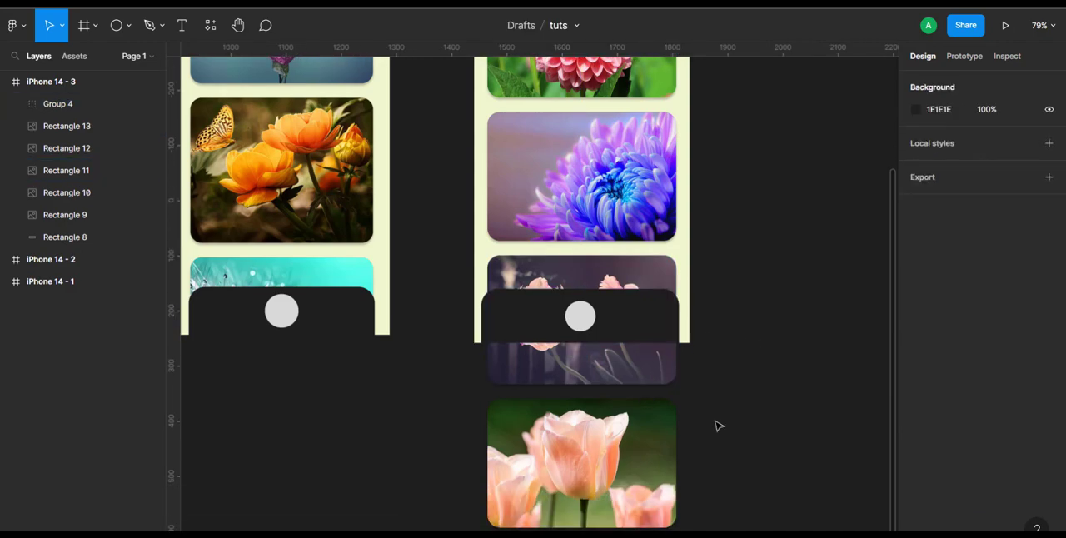
scroll(626, 380, down, 3)
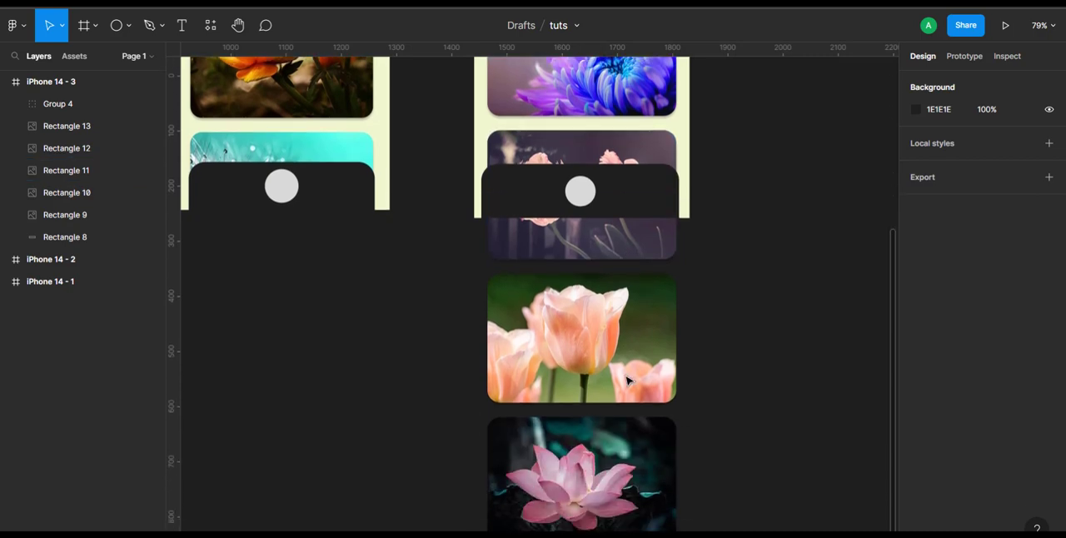
click(631, 430)
shift+click(581, 341)
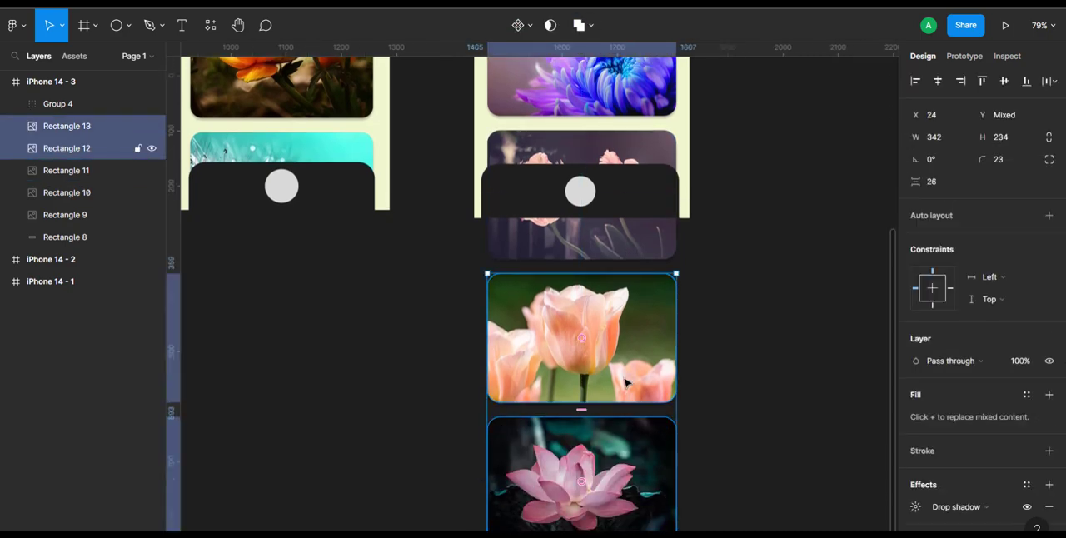
scroll(583, 342, up, 2)
shift+click(590, 350)
scroll(589, 350, left, 2)
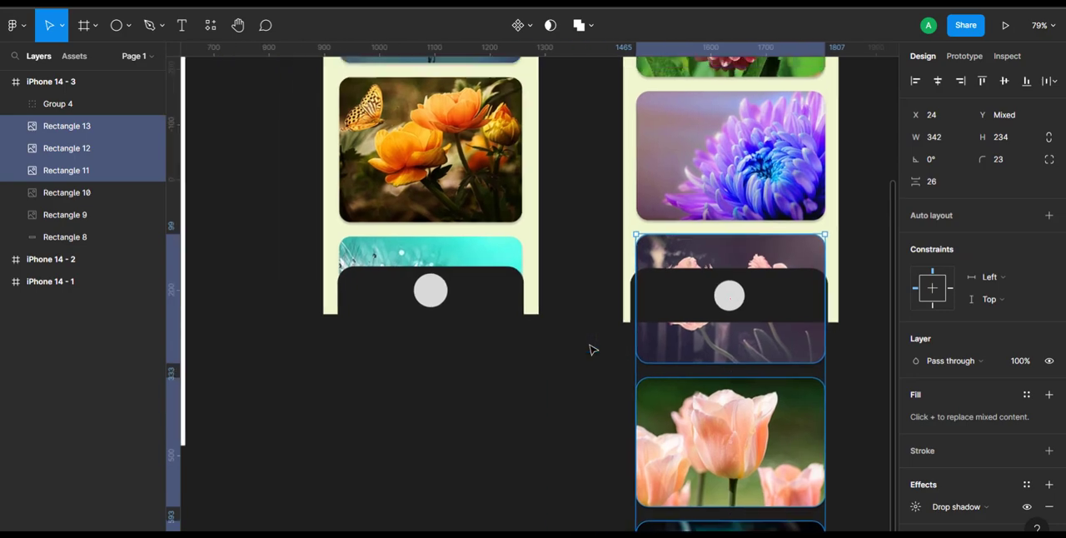
shift+click(686, 185)
scroll(679, 179, up, 2)
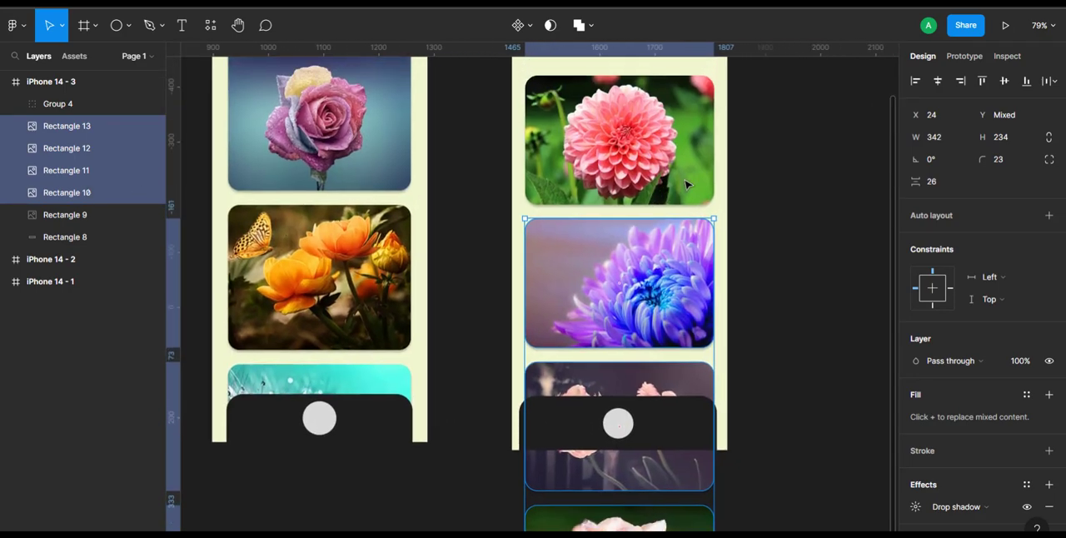
shift+click(672, 175)
scroll(673, 175, right, 3)
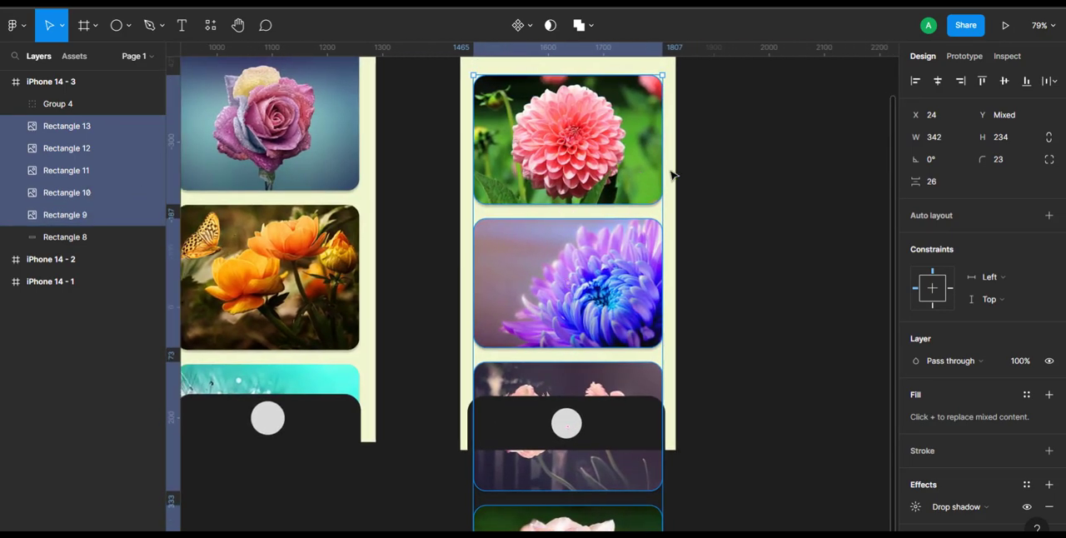
scroll(673, 175, up, 2)
key(ctrl+g)
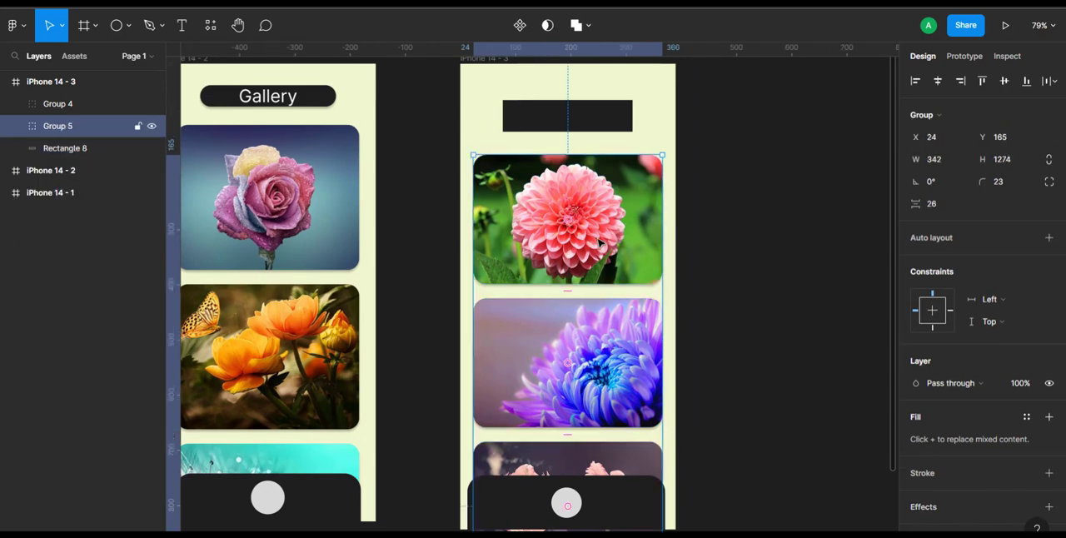
- Turn content clipping back on for the iPhone 14 - 3 frame
scroll(752, 414, down, 3)
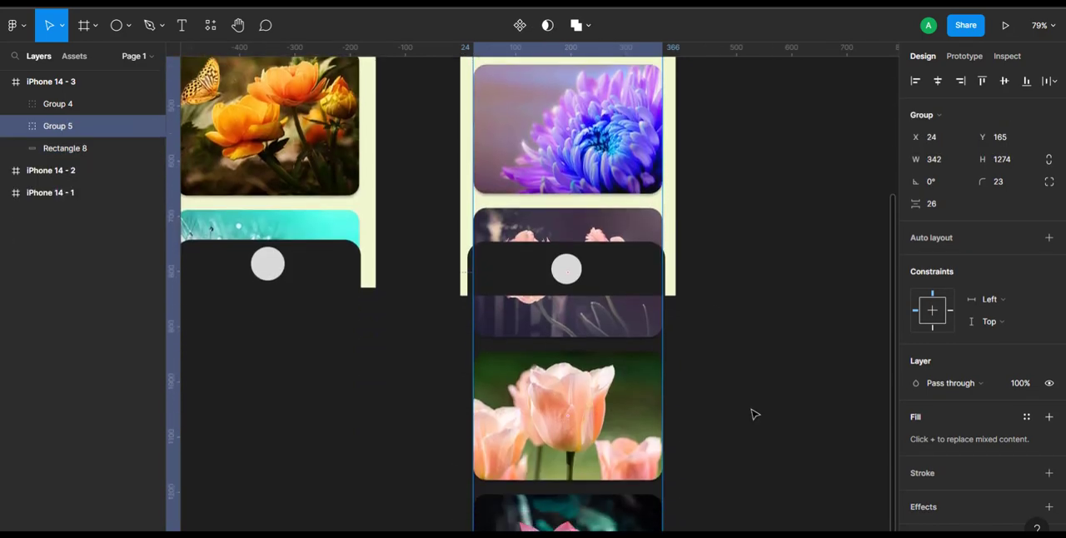
scroll(752, 414, down, 1)
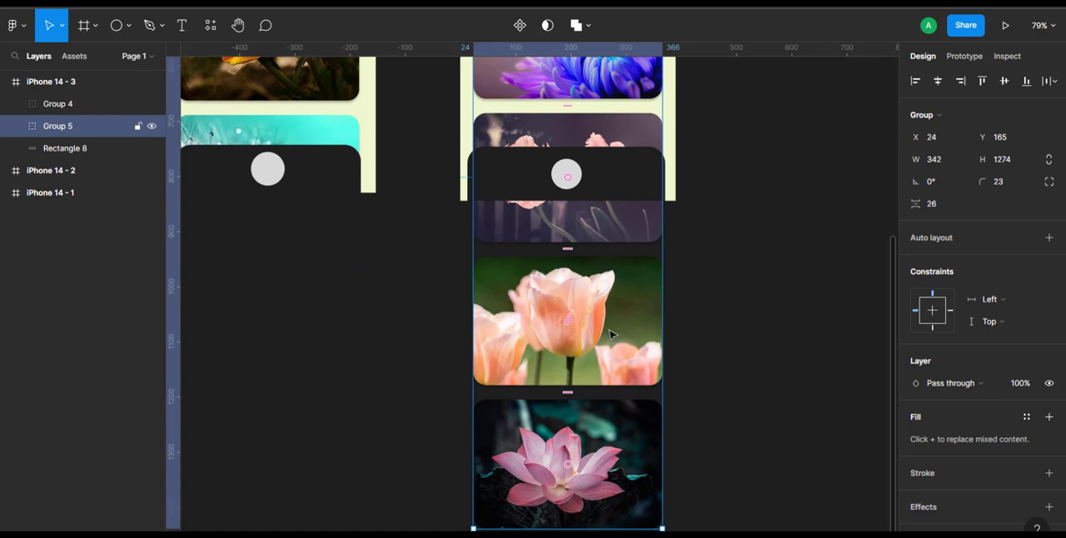
scroll(806, 225, up, 2)
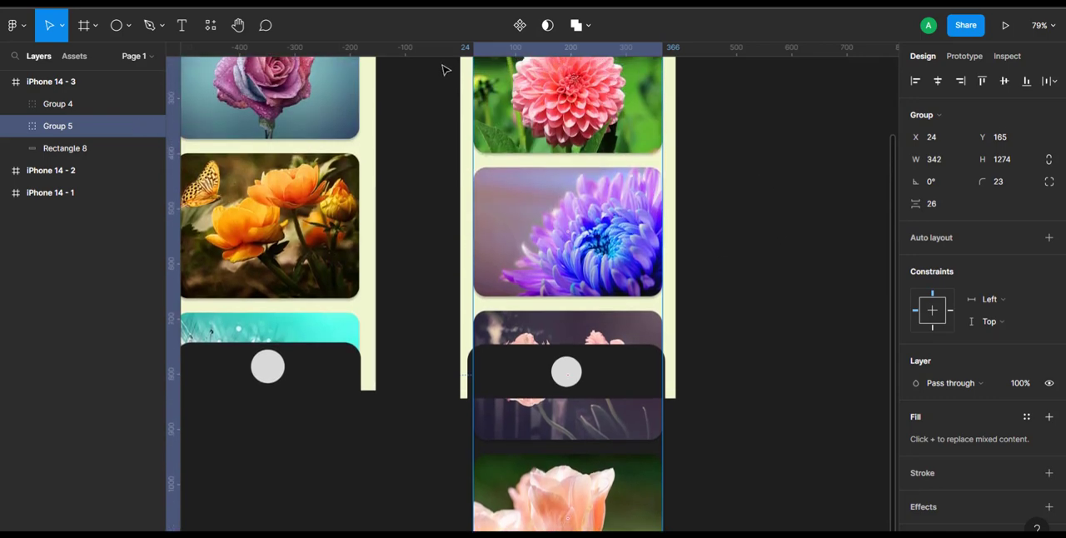
scroll(752, 145, up, 2)
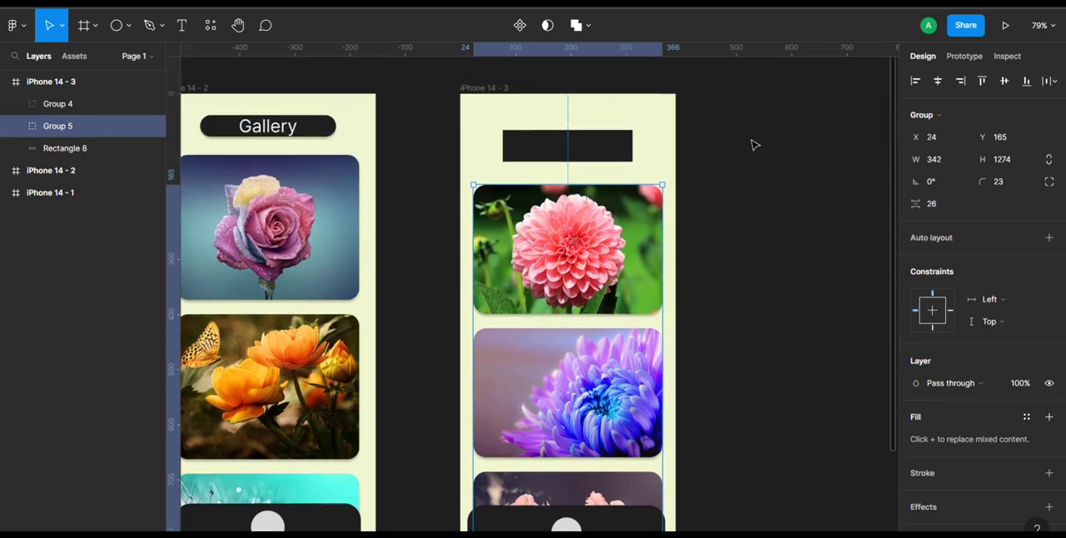
click(504, 91)
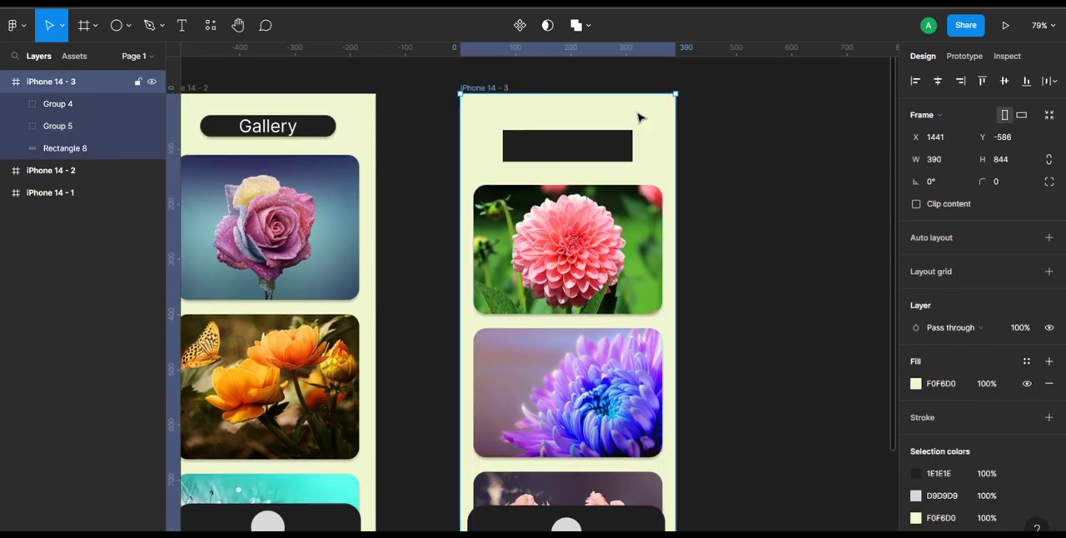
click(917, 204)
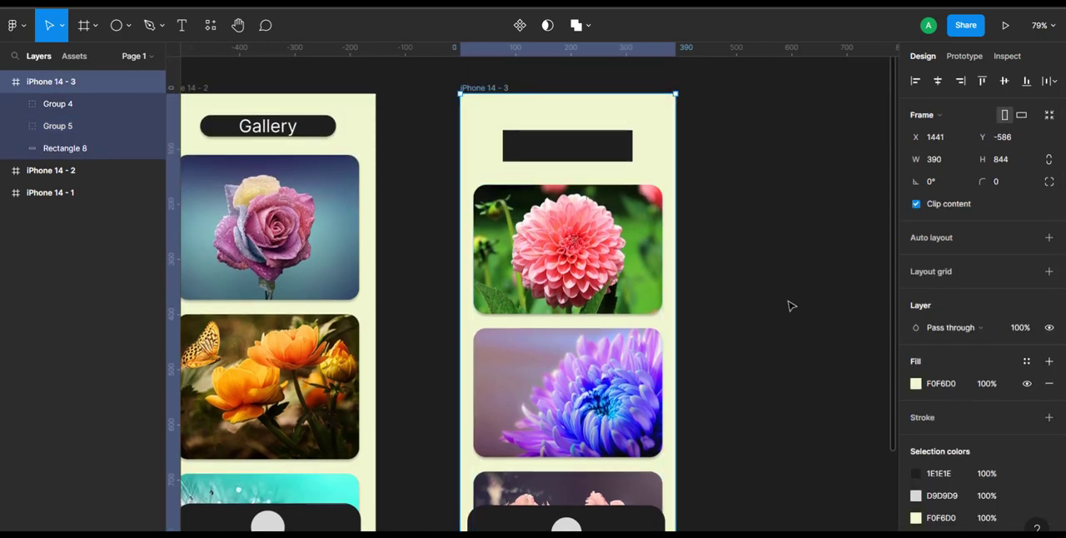
- Set the dark header rectangle of the iPhone 14 - 3 frame to the Fixed (stay in place) scroll position
scroll(792, 305, down, 5)
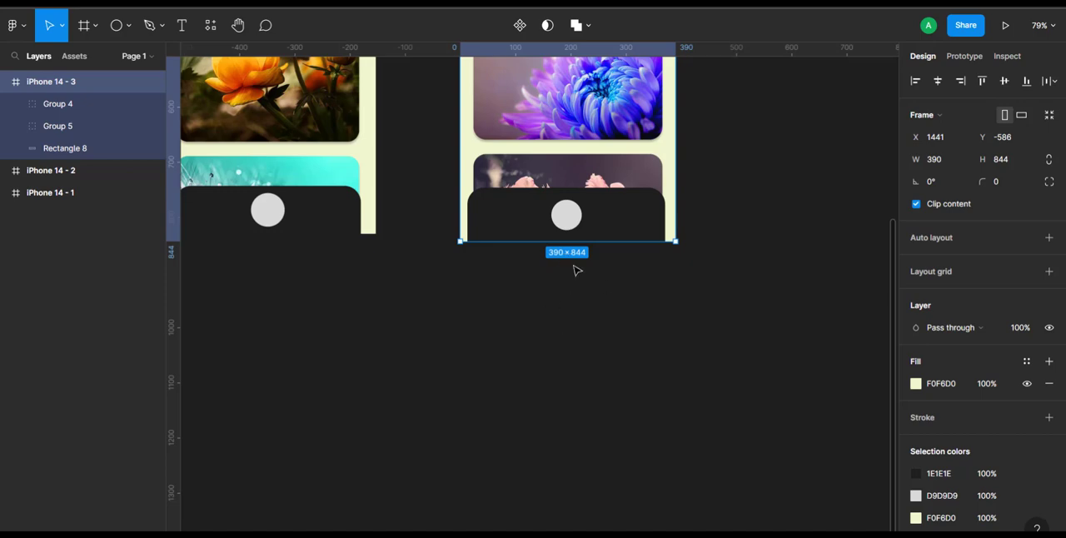
scroll(581, 336, up, 3)
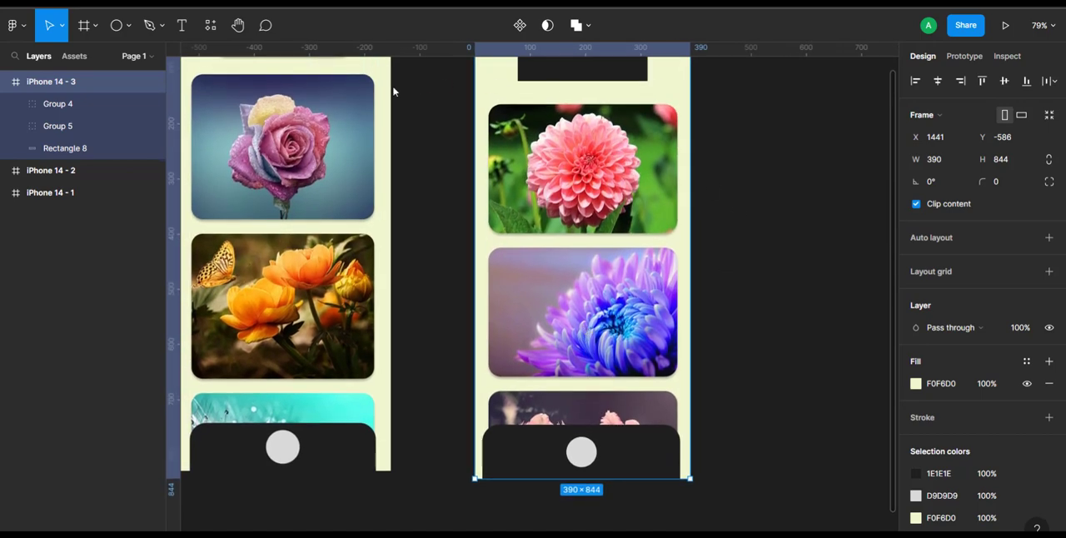
scroll(696, 189, up, 1)
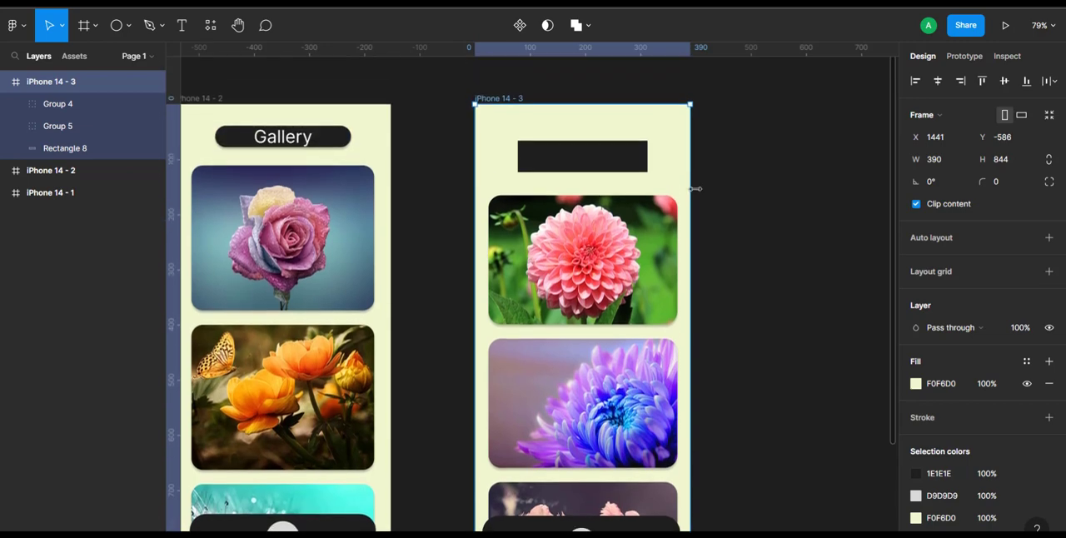
click(623, 165)
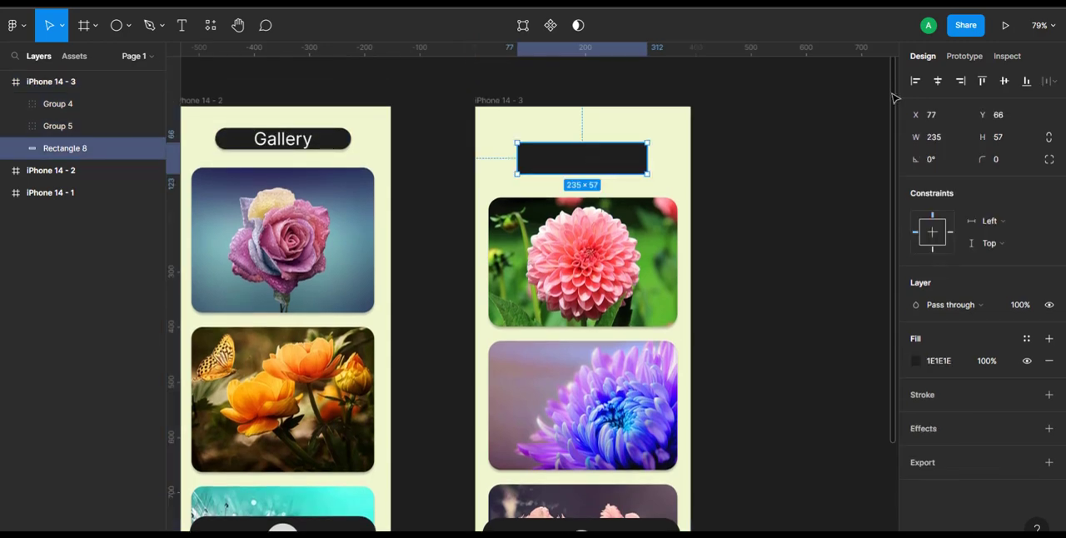
click(964, 58)
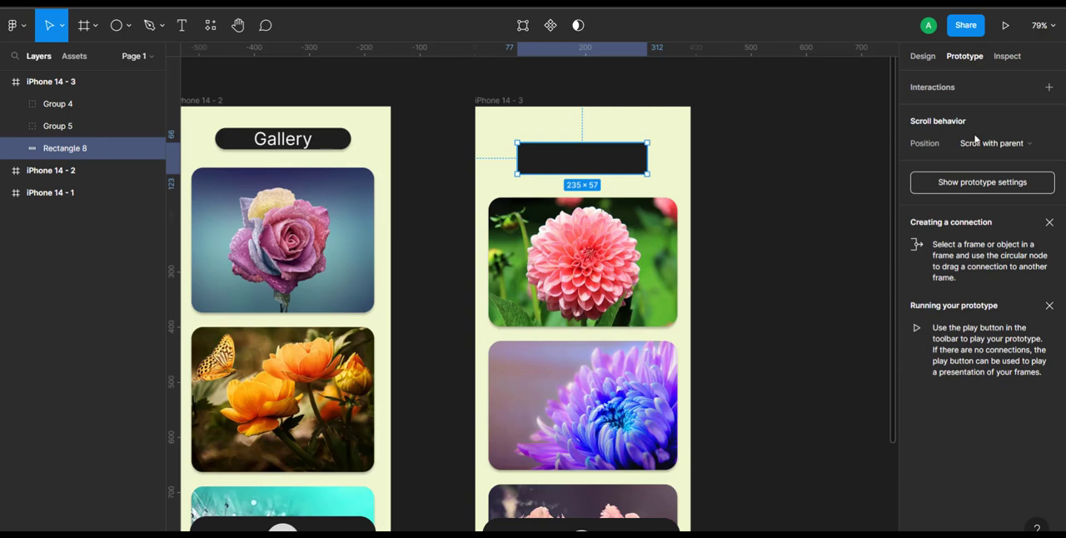
click(1050, 147)
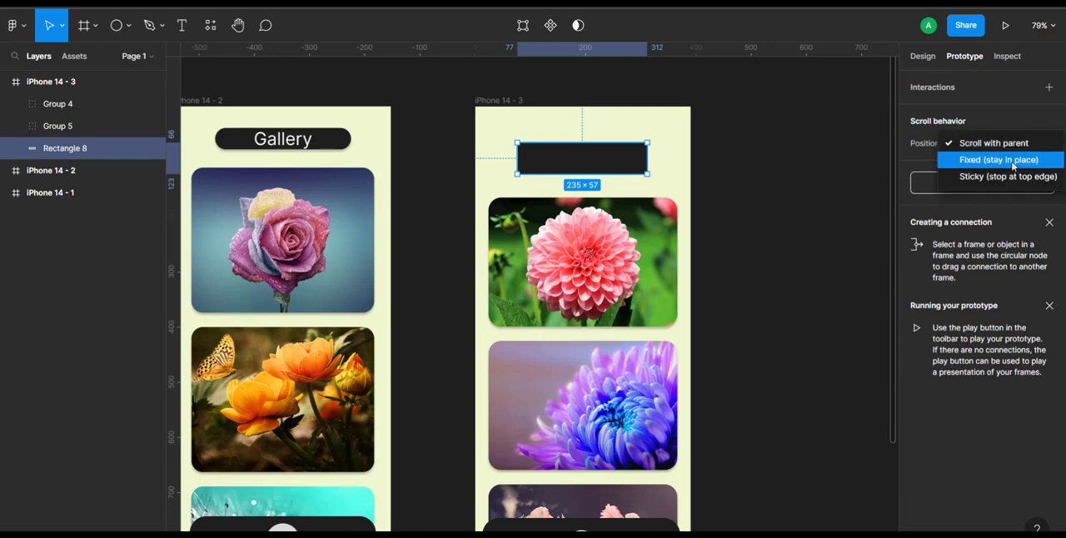
click(1013, 161)
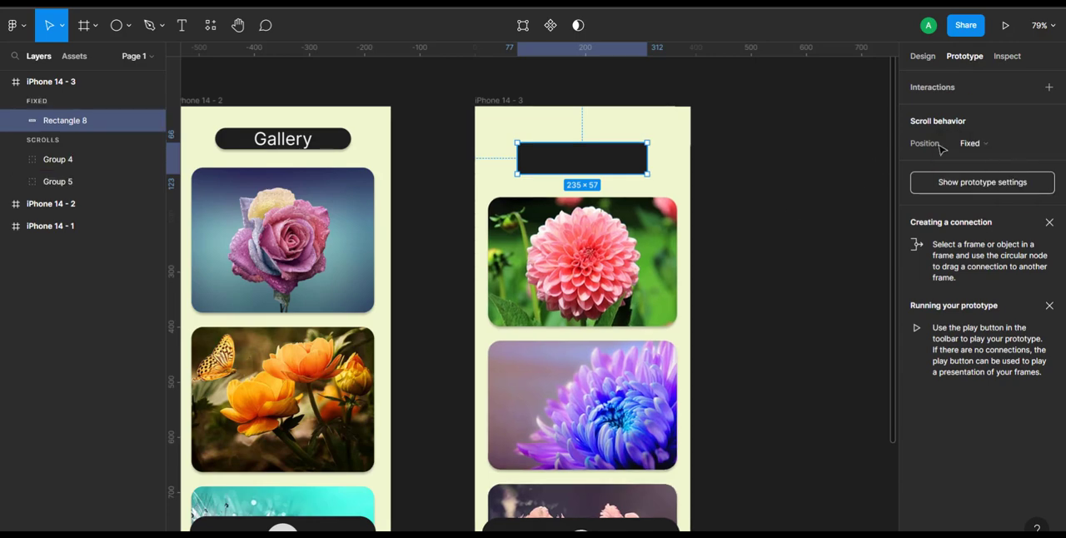
click(1008, 144)
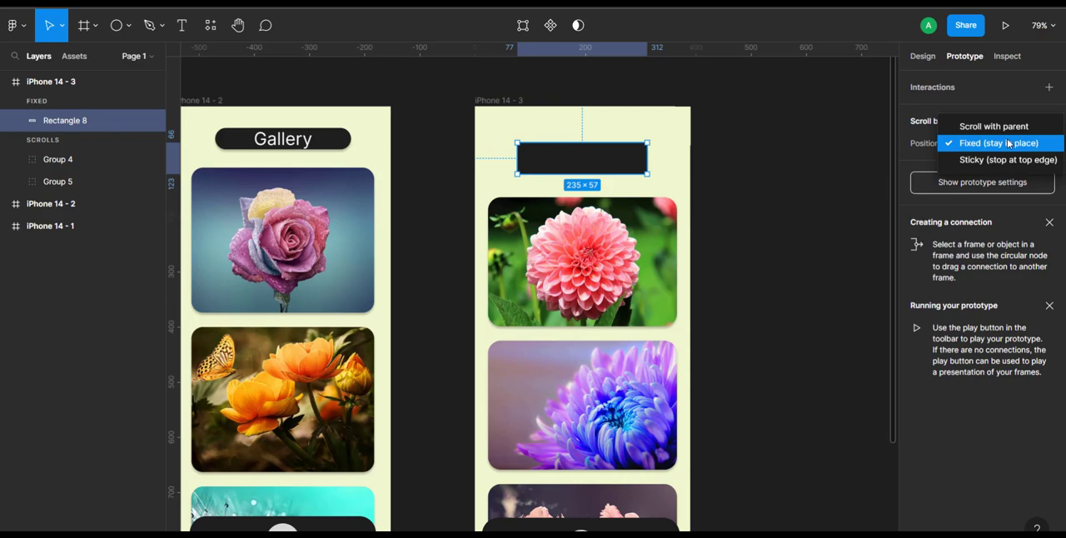
click(1008, 143)
- Set the scroll position of the bottom bar group with the circle to Fixed (stay in place)
scroll(752, 205, down, 4)
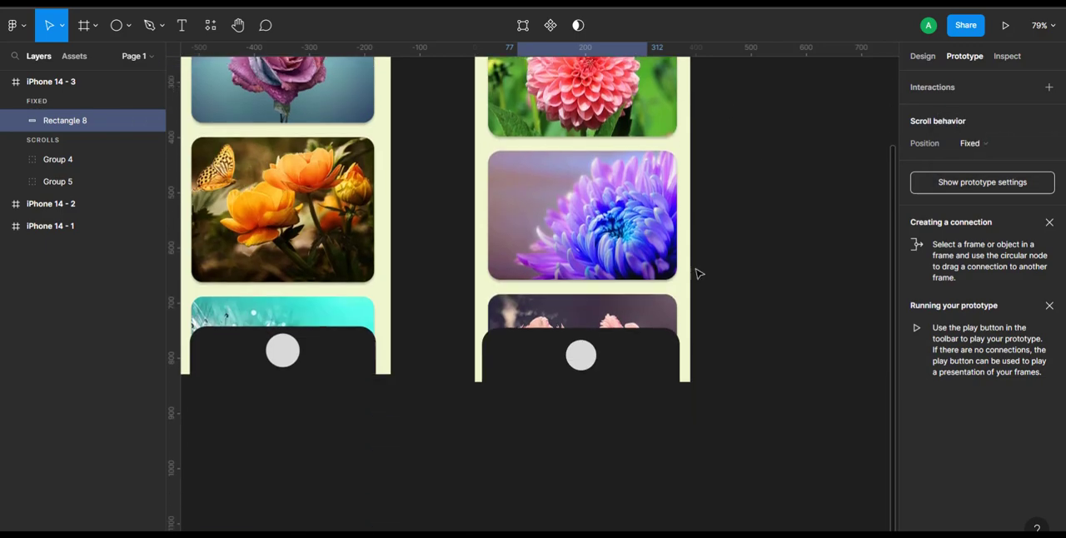
click(638, 368)
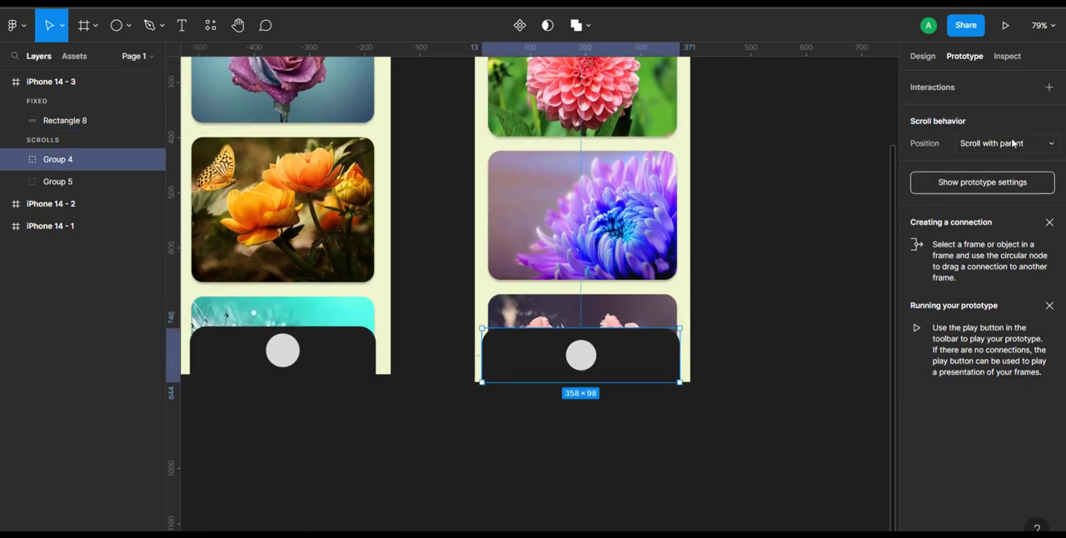
click(1038, 145)
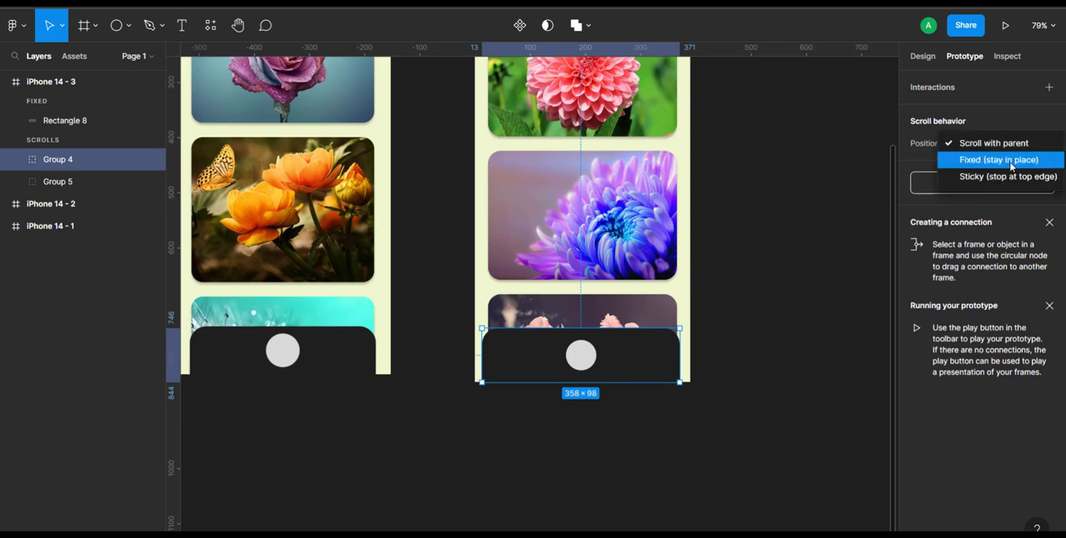
click(1012, 159)
- Wrap the group of flower image cards in a frame of its own
scroll(812, 231, up, 4)
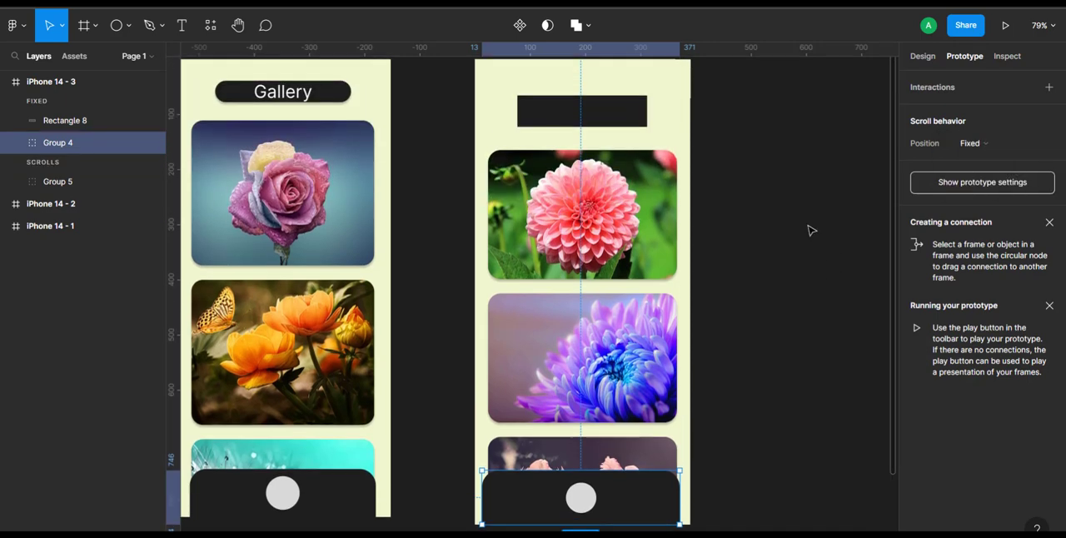
click(649, 223)
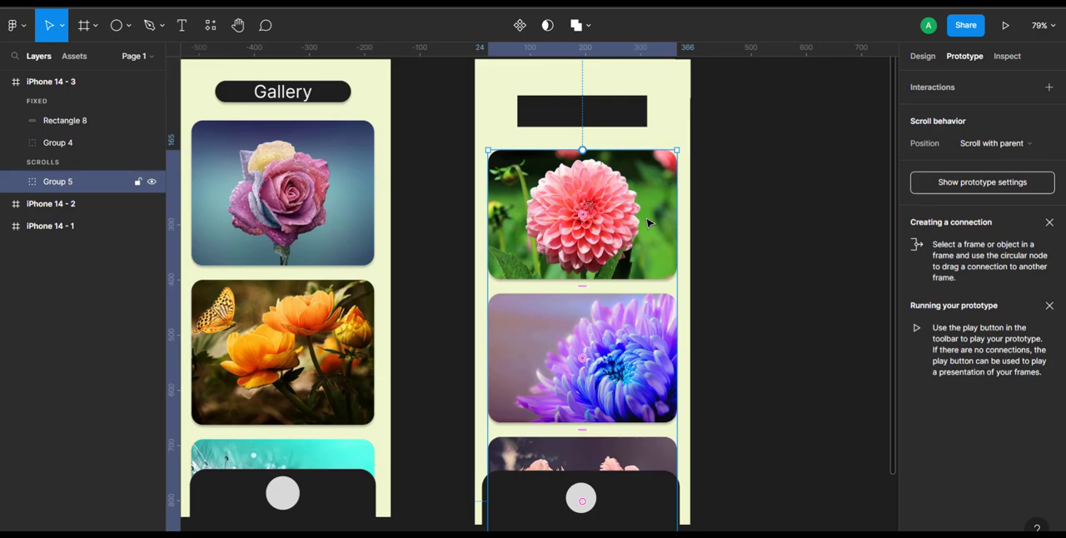
right_click(576, 200)
mouse_move(576, 201)
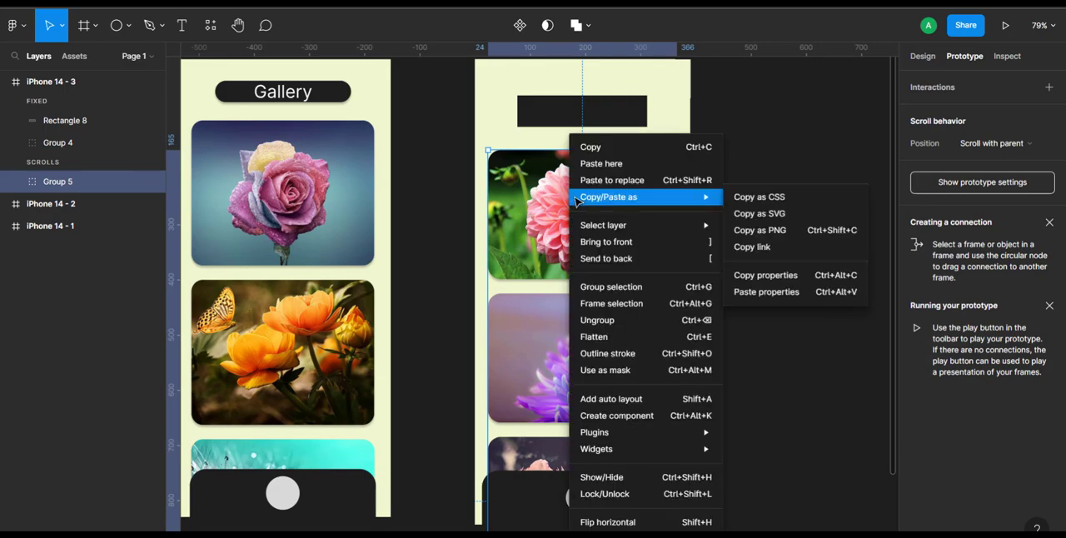
click(615, 304)
- Shorten the flower card frame to a height of 679 so it ends at the lower edge of iPhone 14 - 3
scroll(616, 304, down, 2)
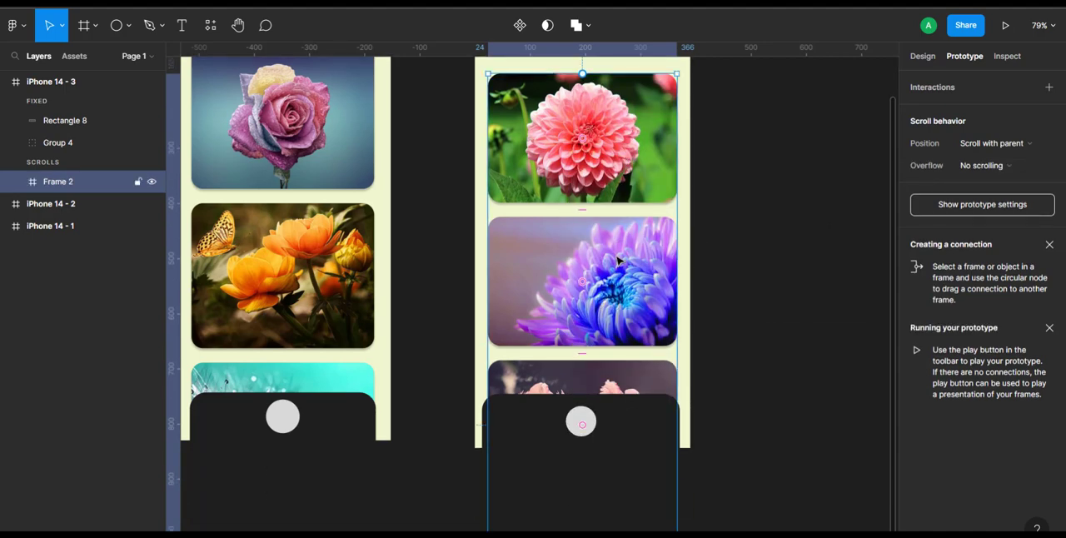
scroll(618, 262, down, 8)
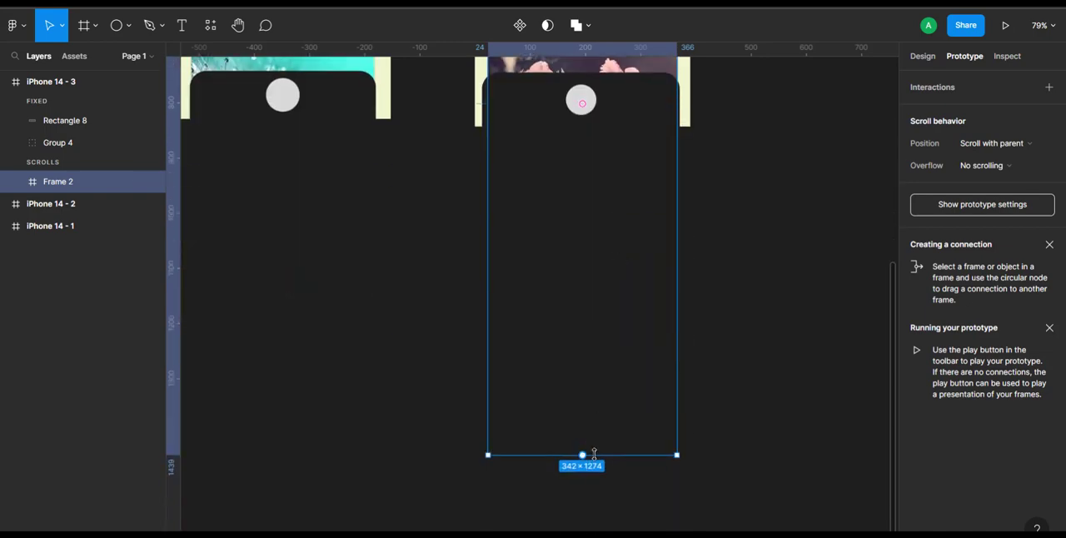
drag(595, 419, 582, 127)
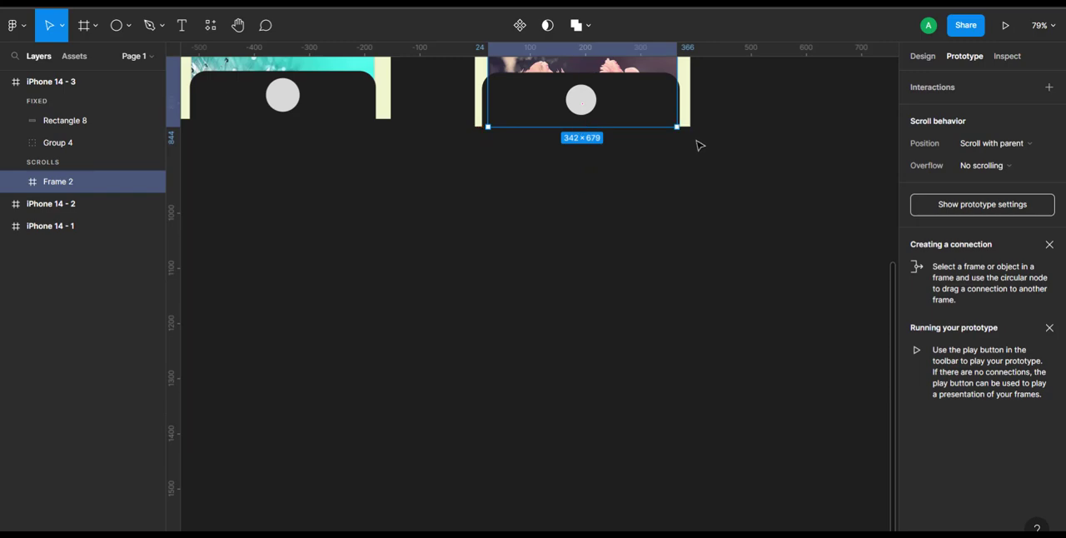
- Set the overflow scrolling of the flower card frame to Vertical
scroll(743, 172, up, 10)
scroll(743, 173, up, 1)
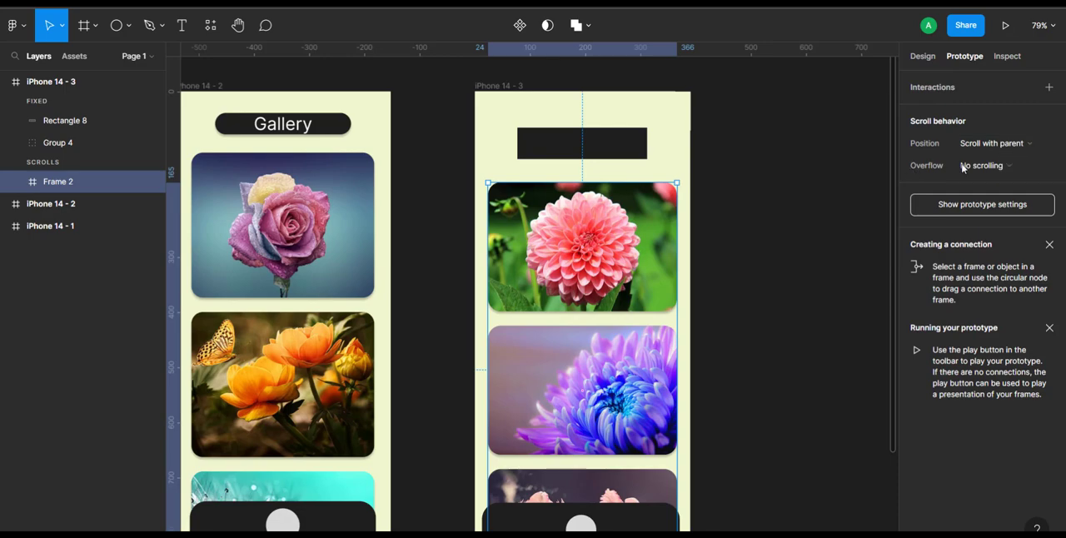
click(1033, 165)
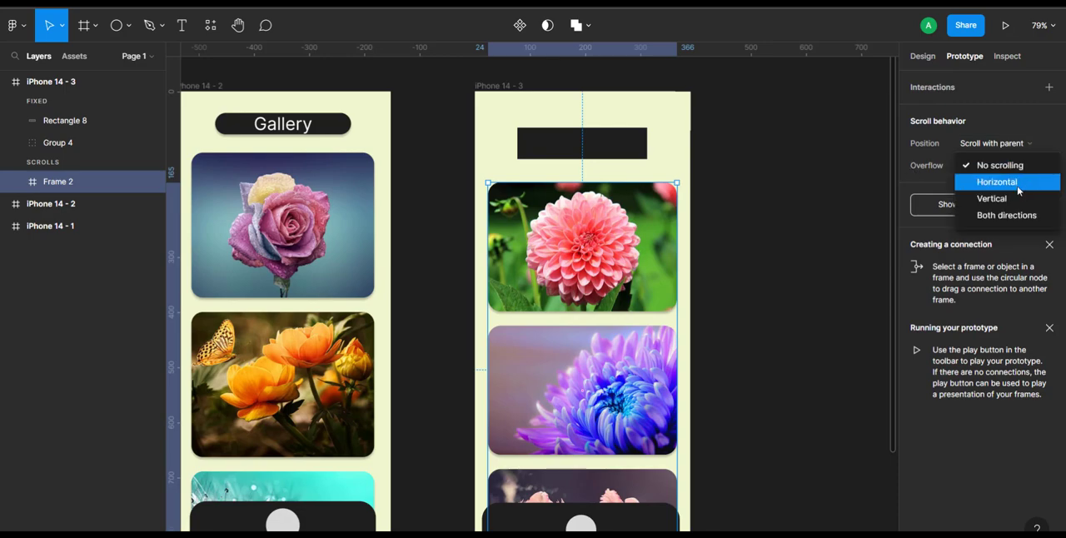
click(1010, 200)
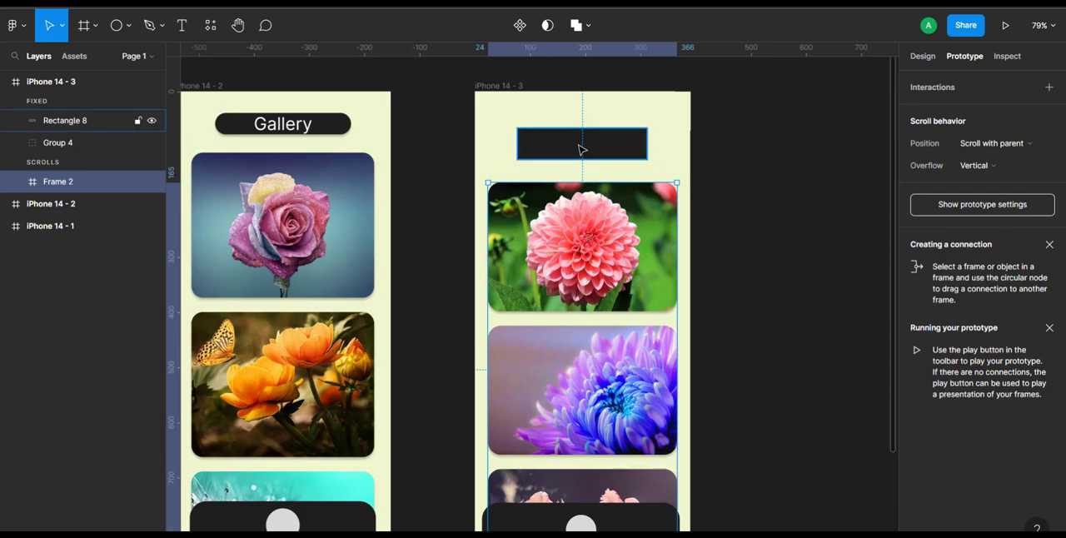
click(180, 27)
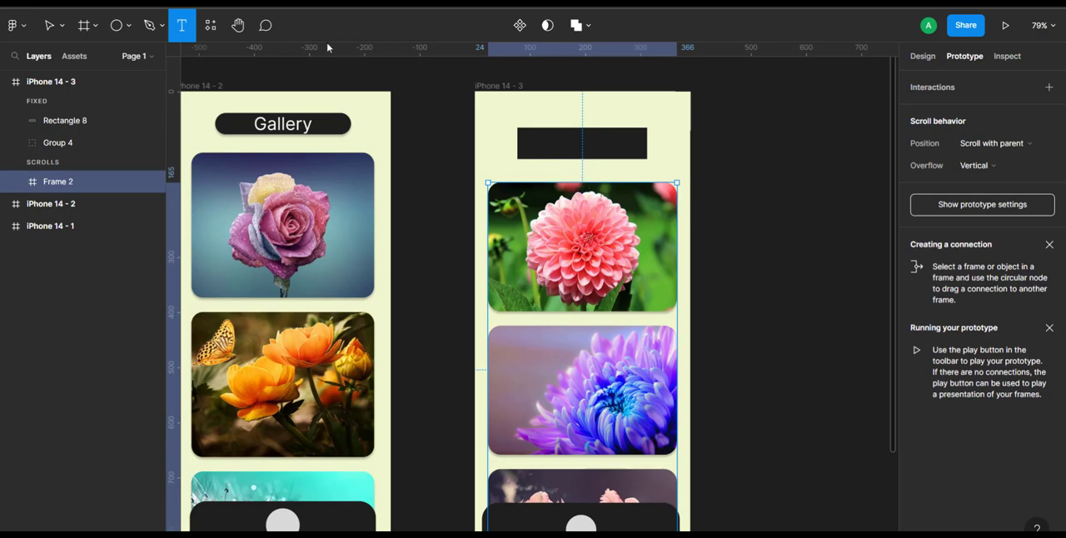
- Preview the iPhone 14 - 3 prototype and check how the flower cards scroll behind the header and bottom bar
click(1006, 29)
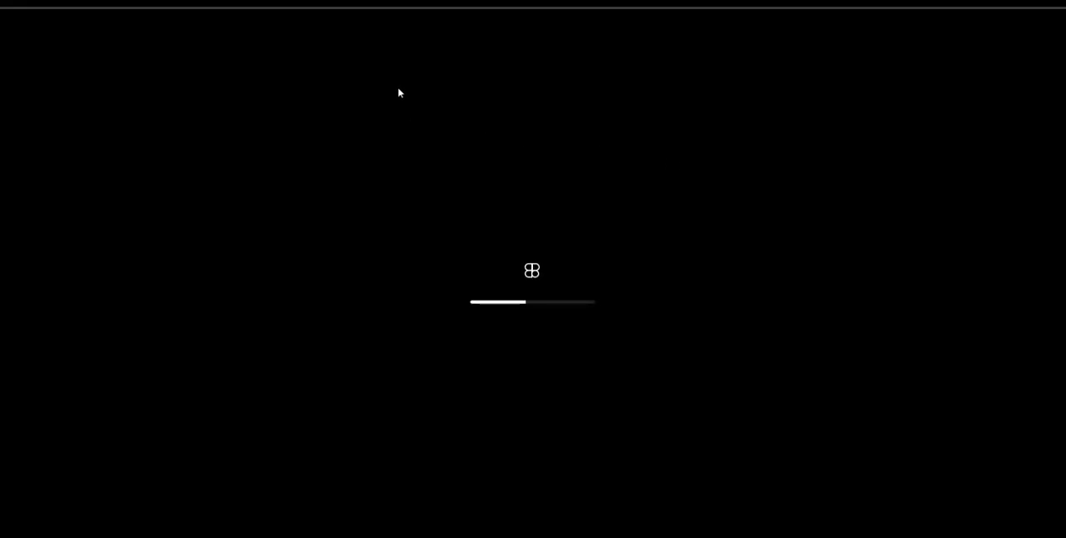
scroll(528, 371, down, 3)
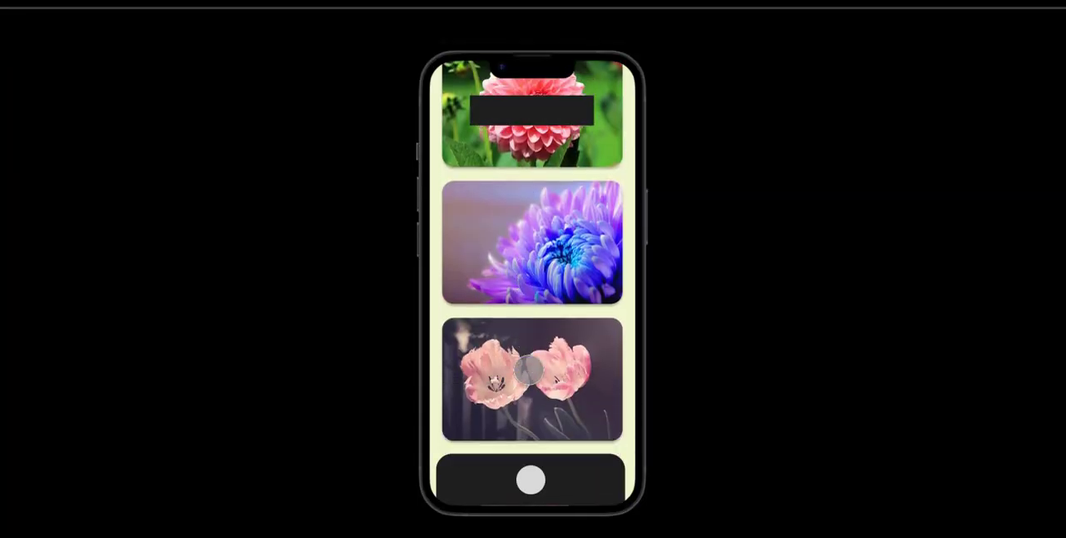
scroll(528, 371, down, 5)
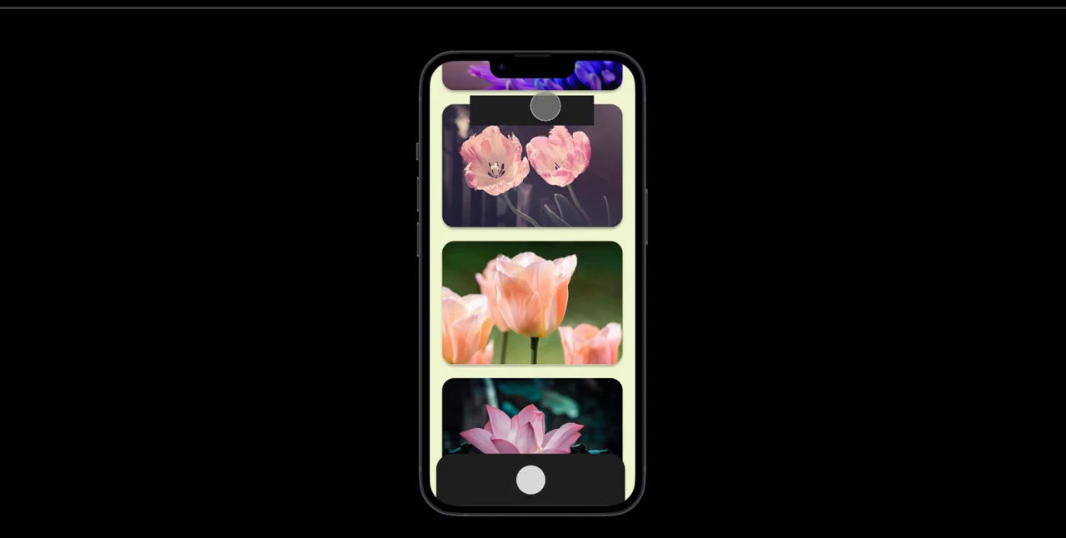
scroll(534, 213, up, 4)
scroll(534, 213, down, 4)
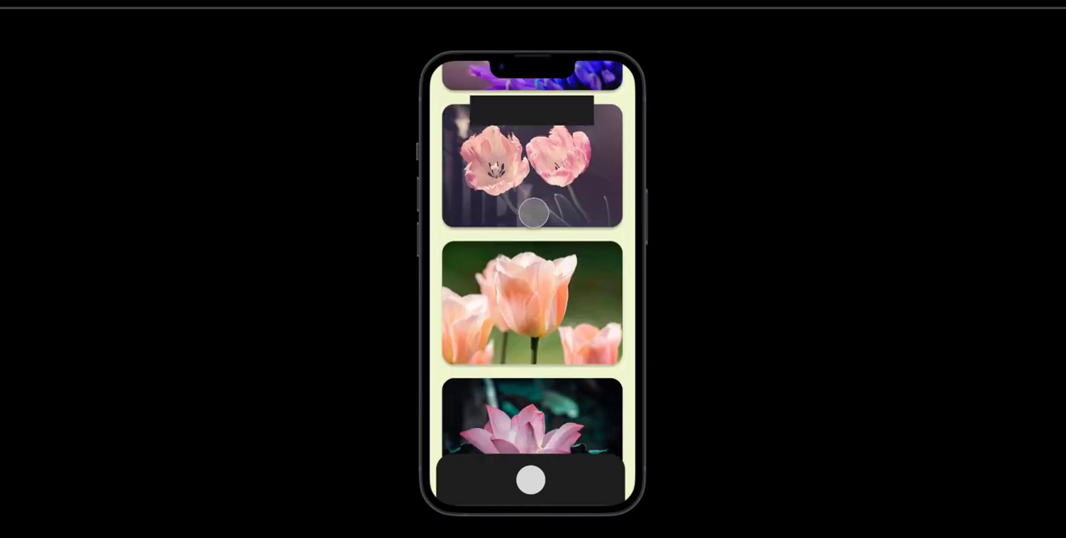
scroll(534, 213, up, 4)
scroll(538, 233, down, 4)
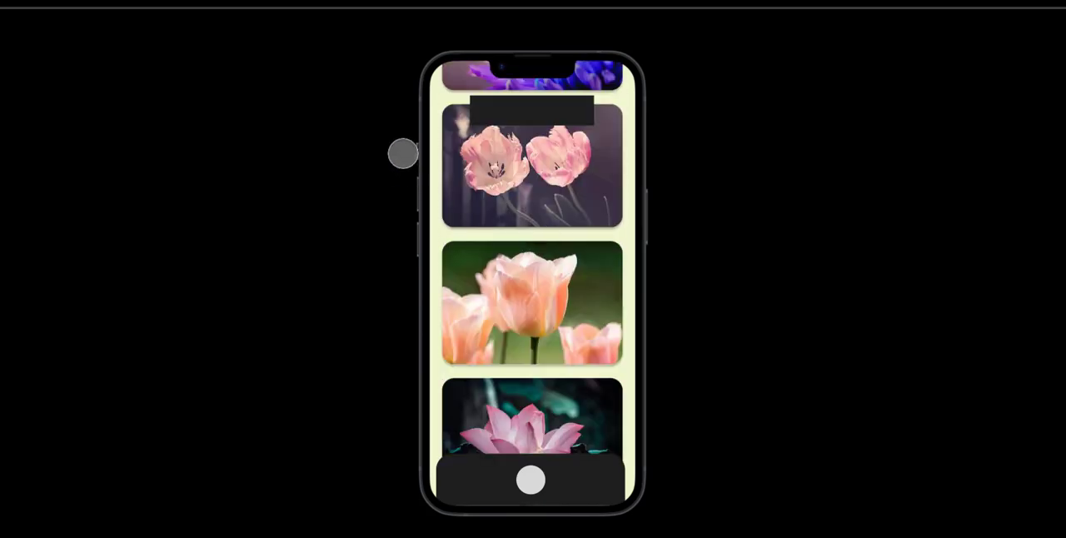
scroll(521, 301, up, 4)
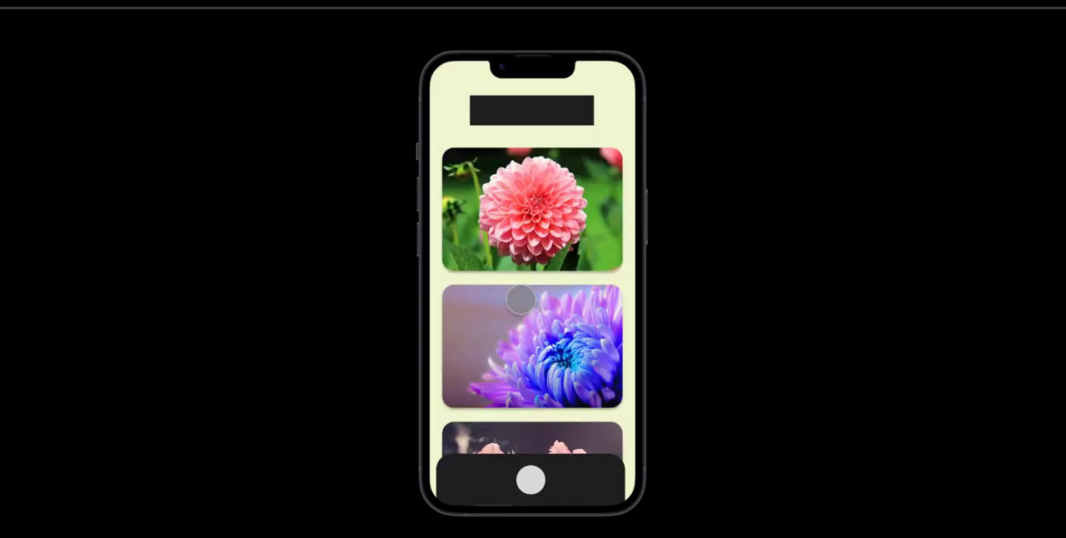
scroll(521, 300, down, 2)
scroll(521, 300, up, 3)
scroll(520, 300, down, 5)
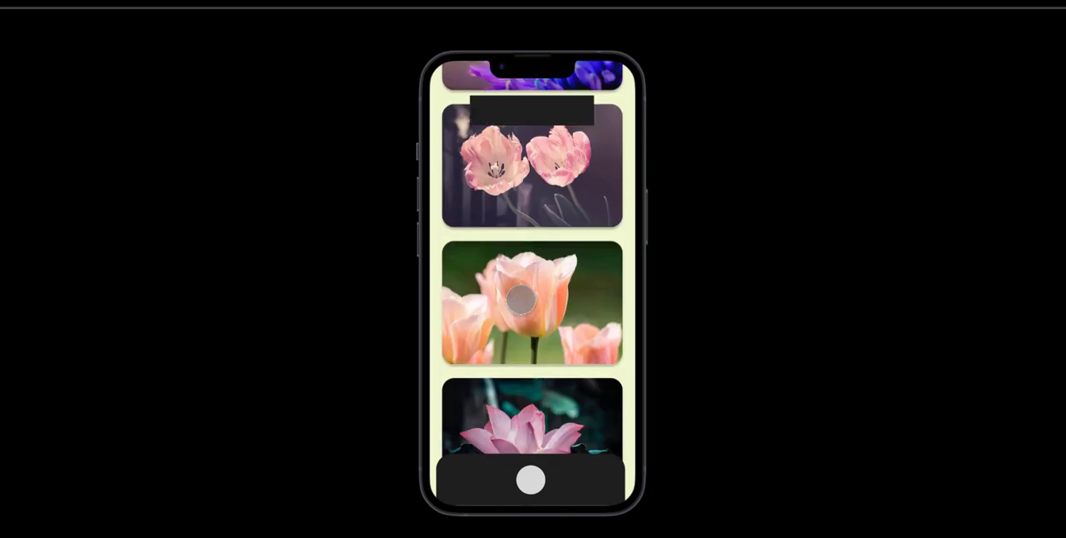
scroll(520, 300, up, 5)
scroll(521, 301, down, 4)
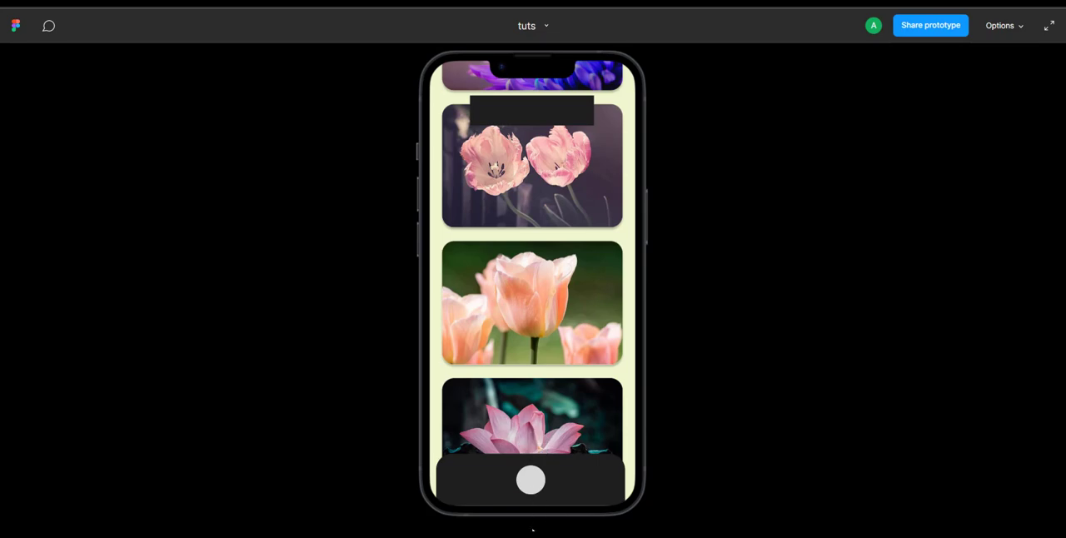
- Examine the scrolling of the other two gallery screens in the prototype preview for comparison
click(530, 480)
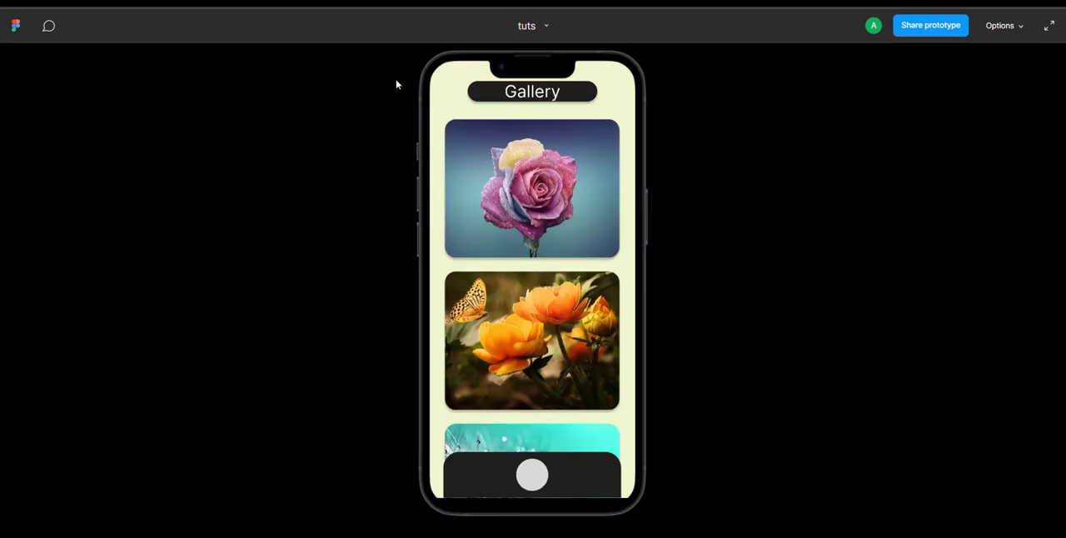
scroll(499, 449, down, 4)
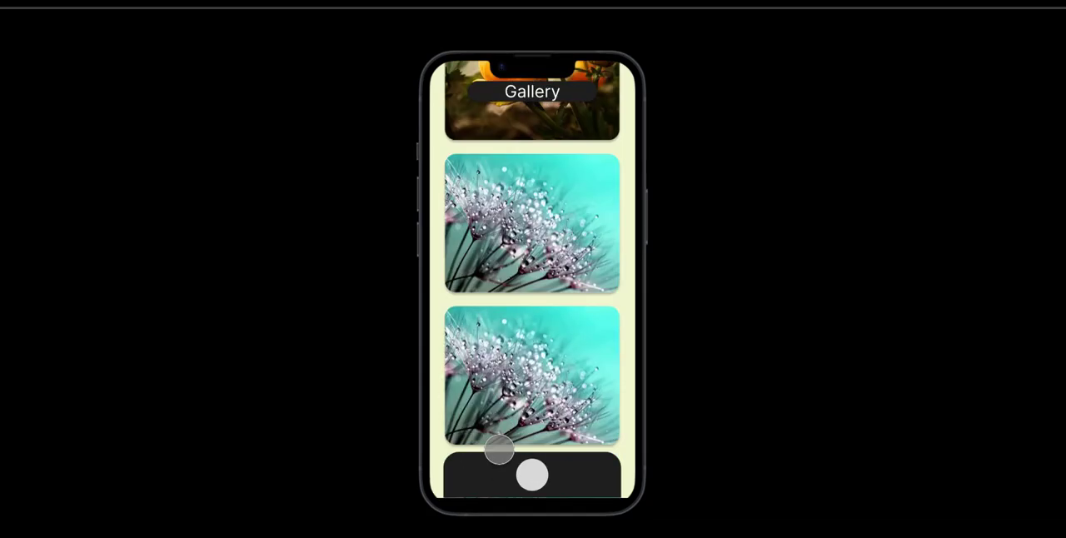
scroll(499, 450, up, 2)
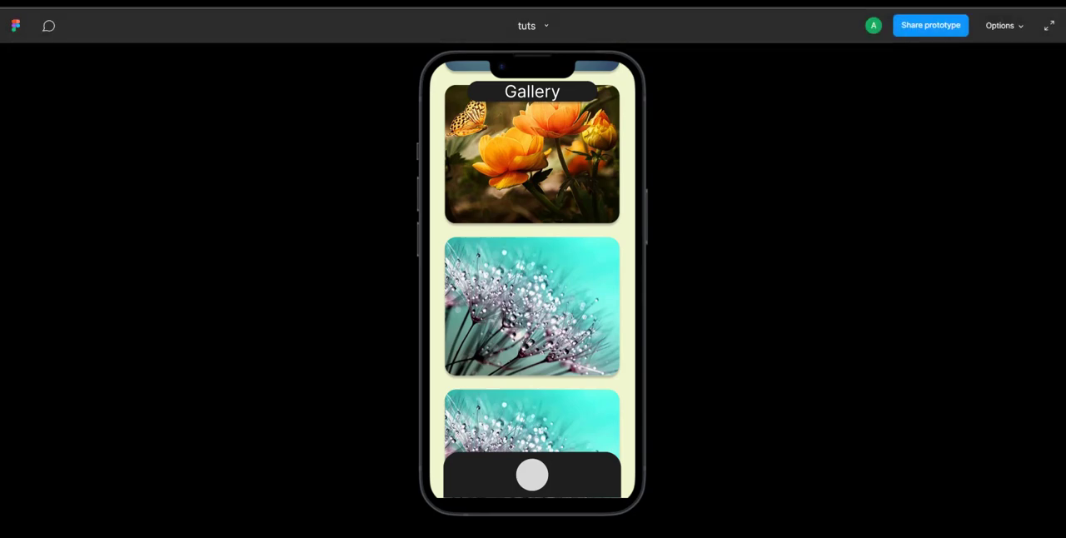
click(533, 475)
scroll(525, 422, down, 3)
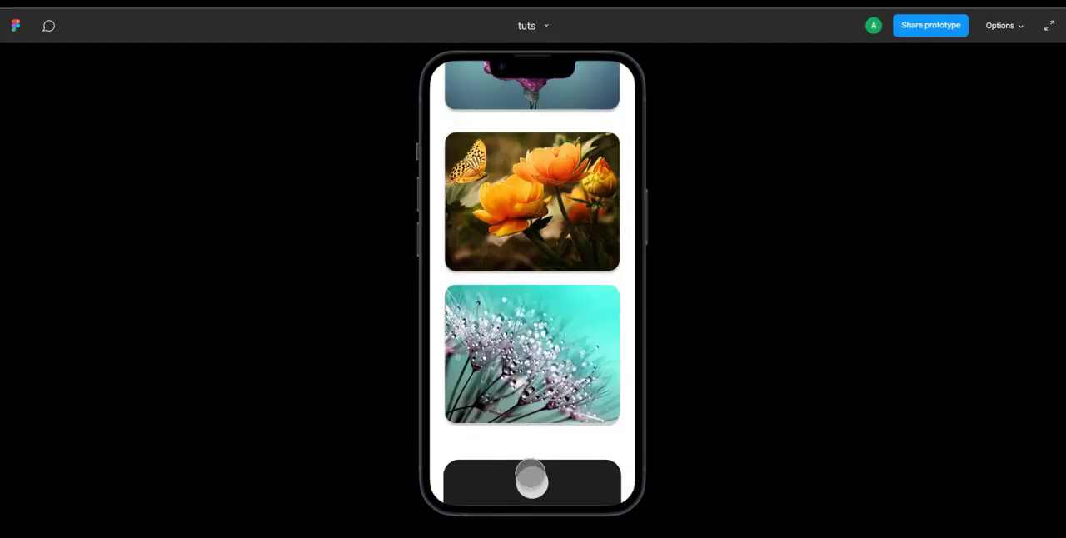
scroll(537, 379, up, 2)
scroll(537, 379, down, 2)
scroll(537, 379, up, 2)
scroll(537, 379, down, 2)
scroll(537, 379, up, 2)
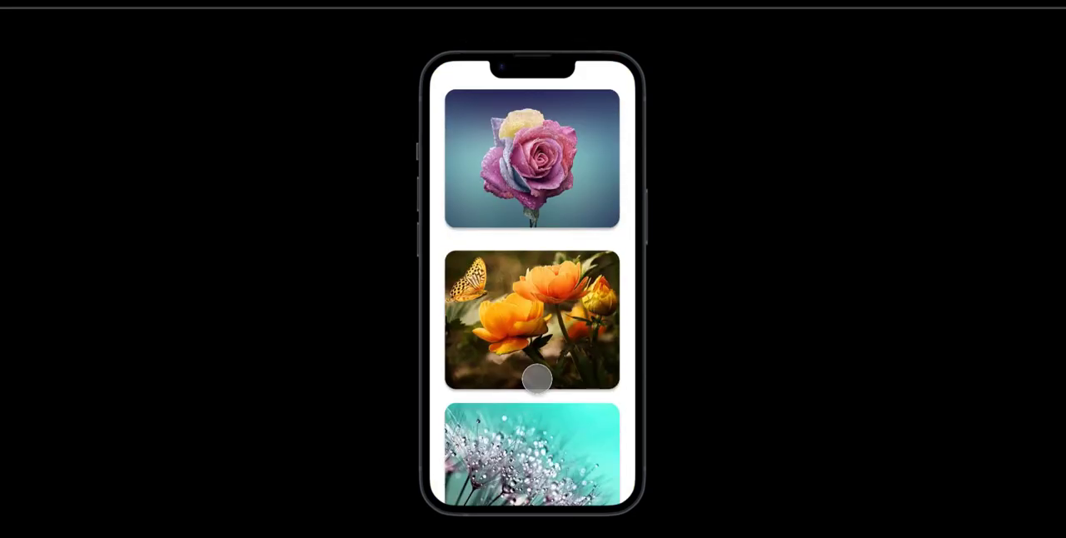
scroll(537, 379, down, 2)
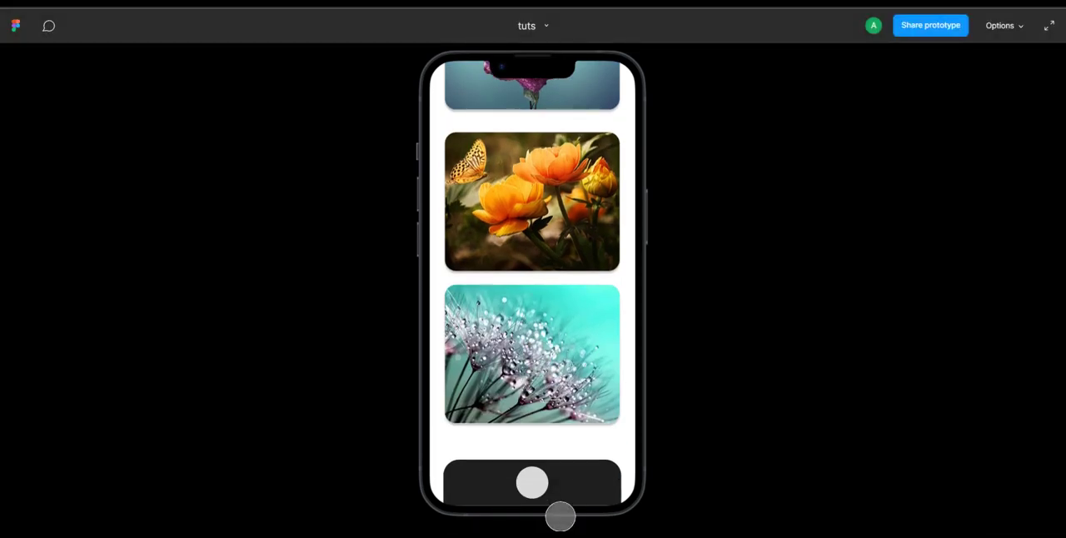
- Return the preview to the dahlia gallery screen and recheck its vertical scrolling from end to end
key(Right)
key(Right)
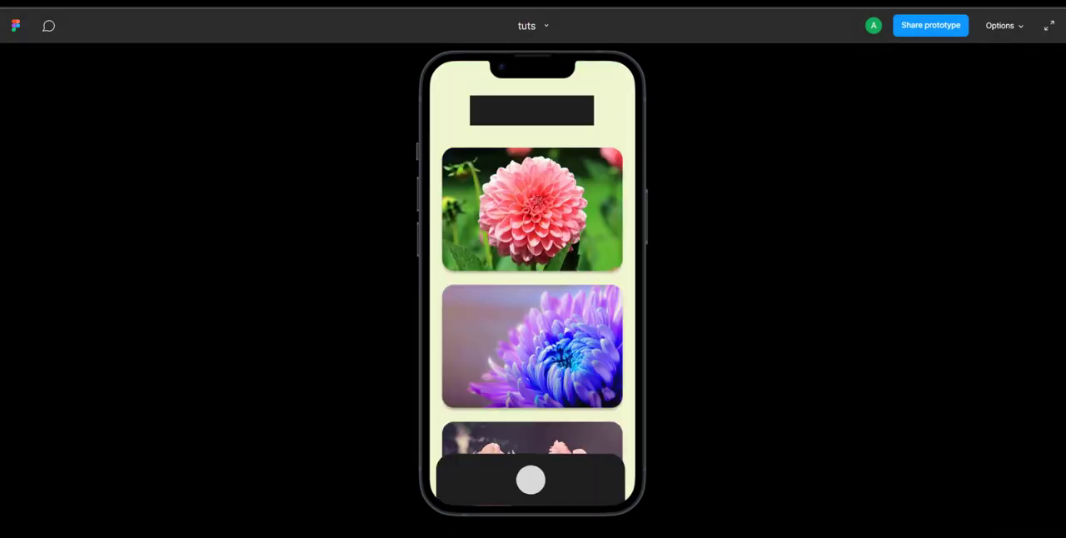
scroll(543, 426, down, 3)
scroll(543, 426, up, 3)
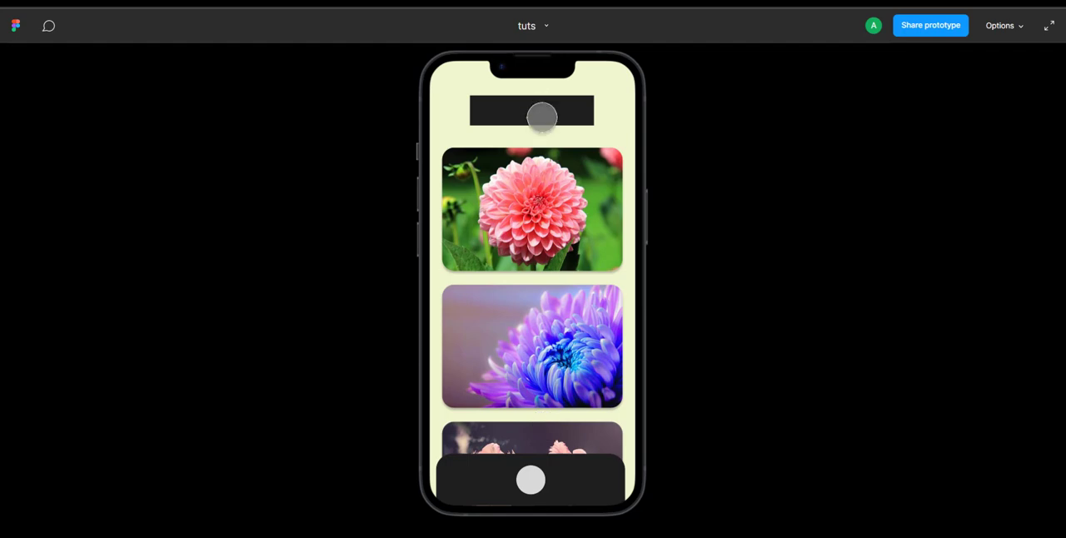
scroll(542, 344, down, 5)
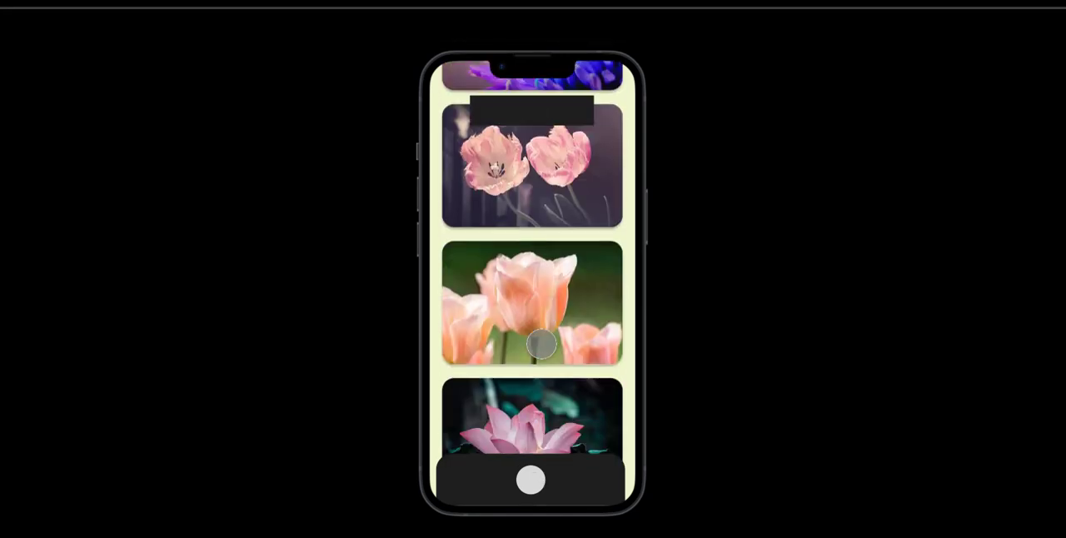
scroll(542, 344, up, 5)
scroll(481, 280, down, 5)
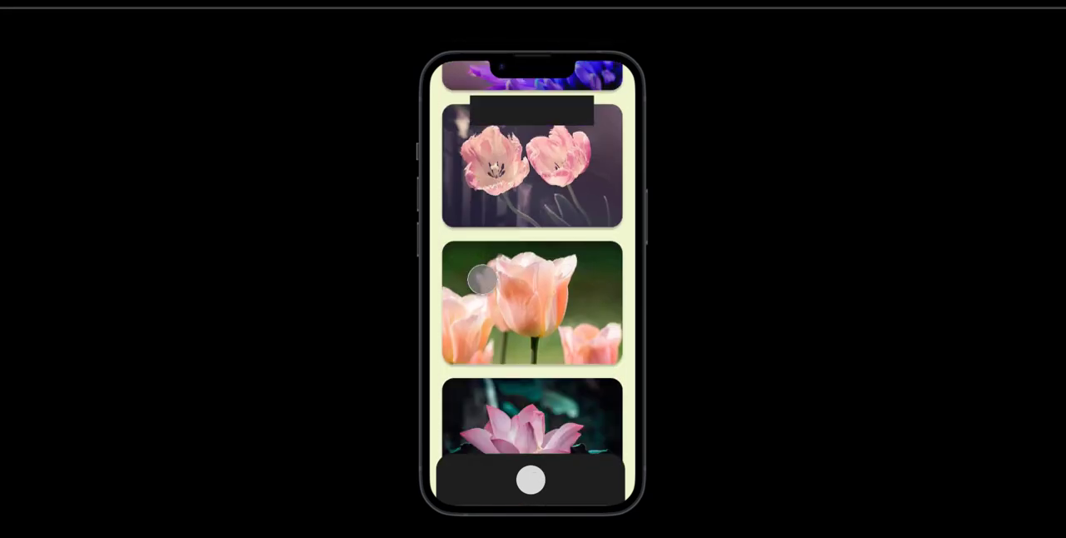
scroll(482, 280, up, 5)
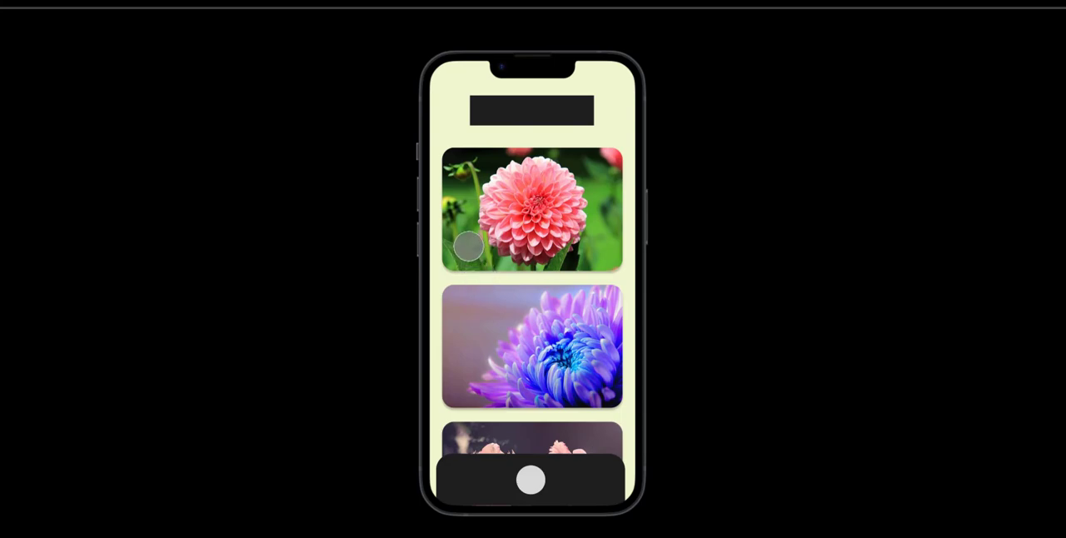